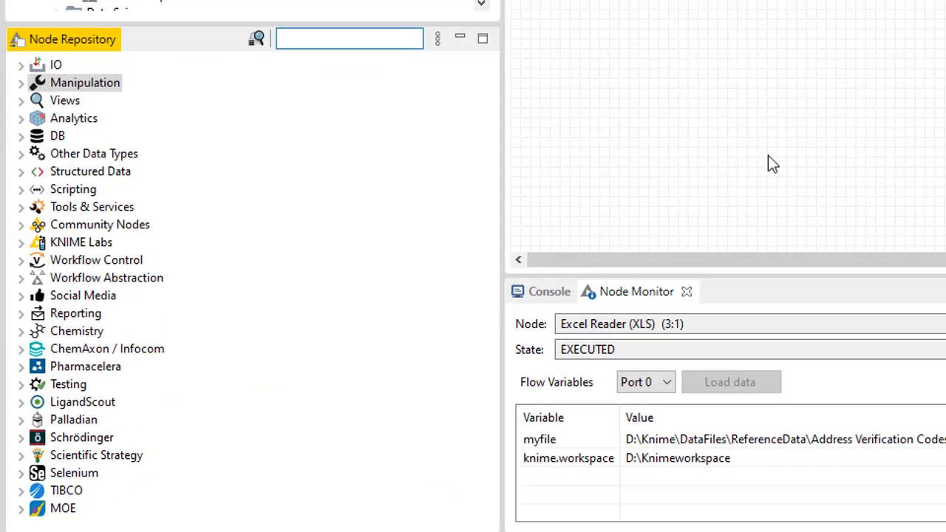
Add a Duplicate Row Filter node to the workflow and connect the Database Reader's output to it
type("dupli")
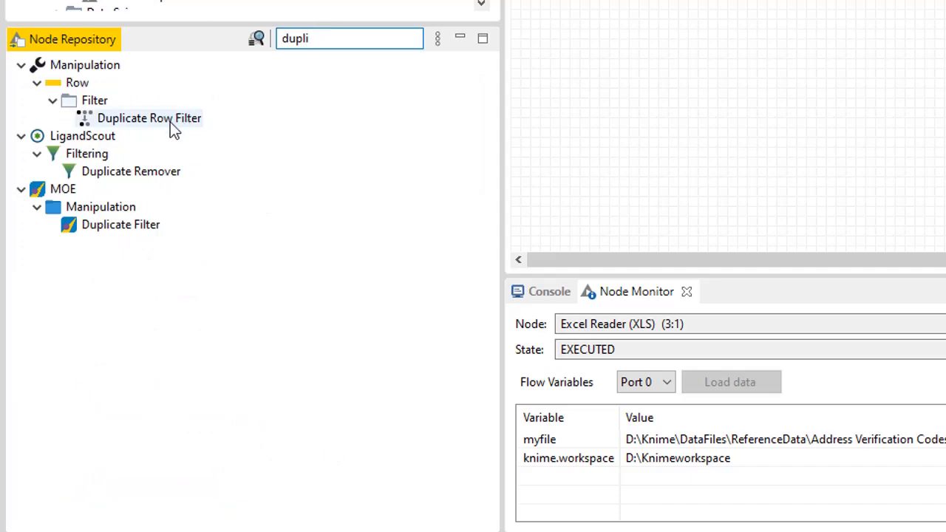
left_click_drag(221, 120, 286, 119)
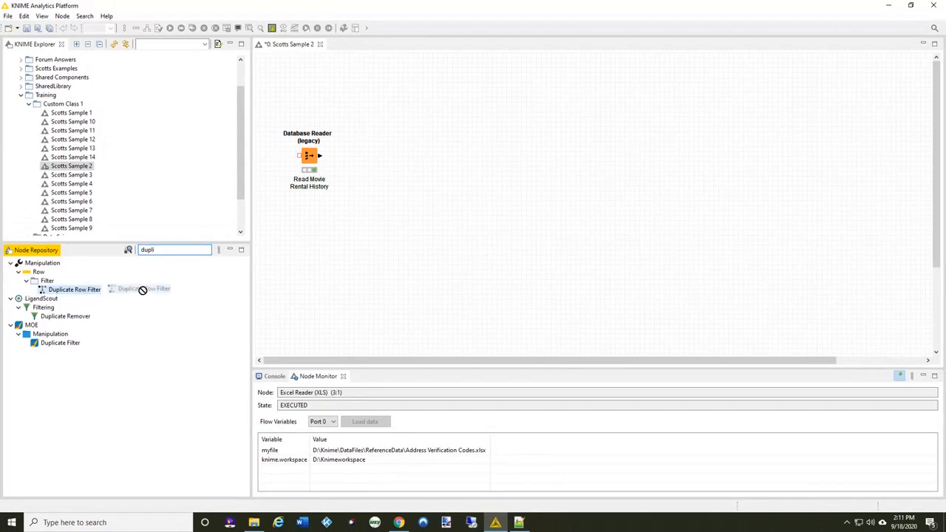
left_click_drag(143, 290, 386, 155)
left_click_drag(319, 156, 388, 158)
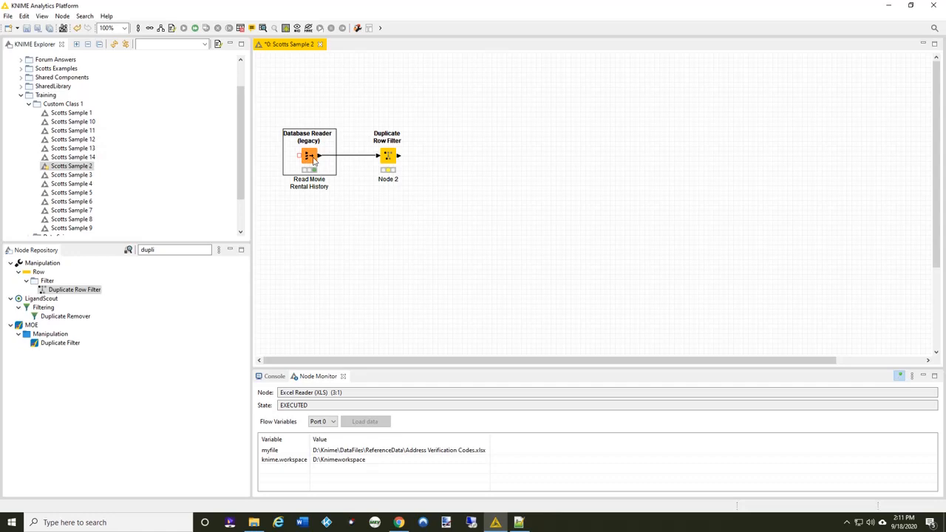
Exclude rental_id, rental_date, return_date, staff_name, staff_id and last_update from the Duplicate Row Filter's duplicate detection, leaving title and customer_id included
double_click(389, 158)
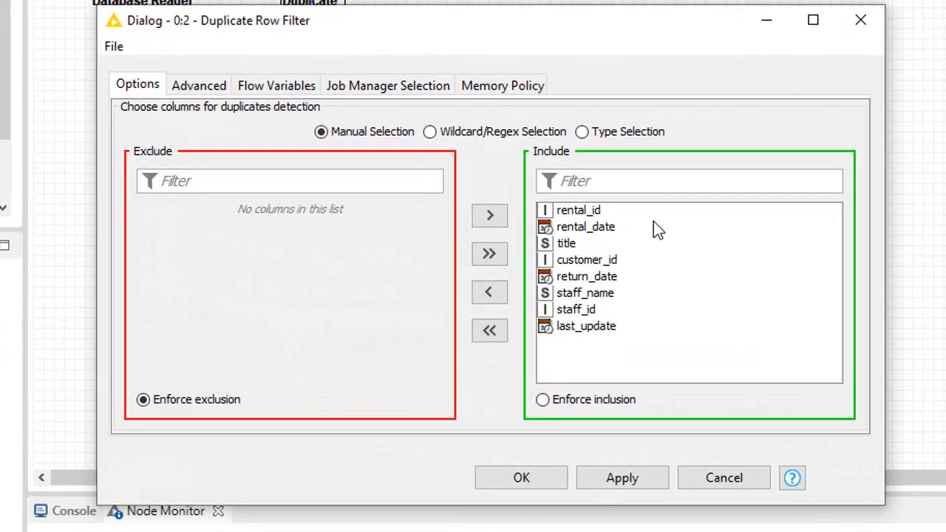
double_click(586, 212)
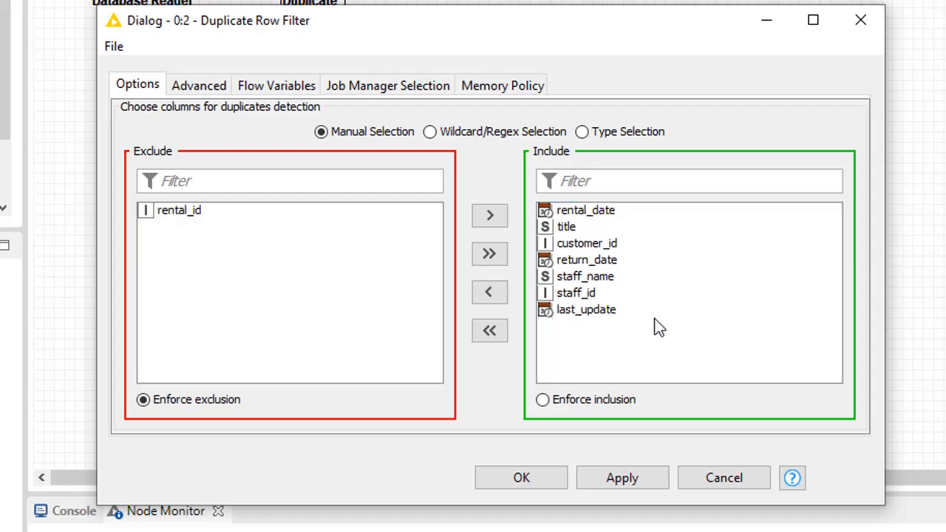
left_click(583, 210)
double_click(583, 210)
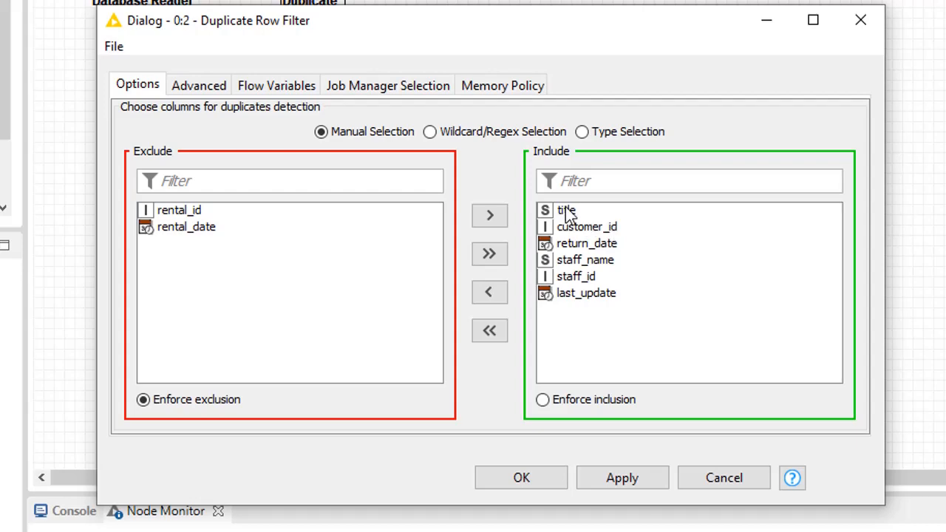
double_click(598, 246)
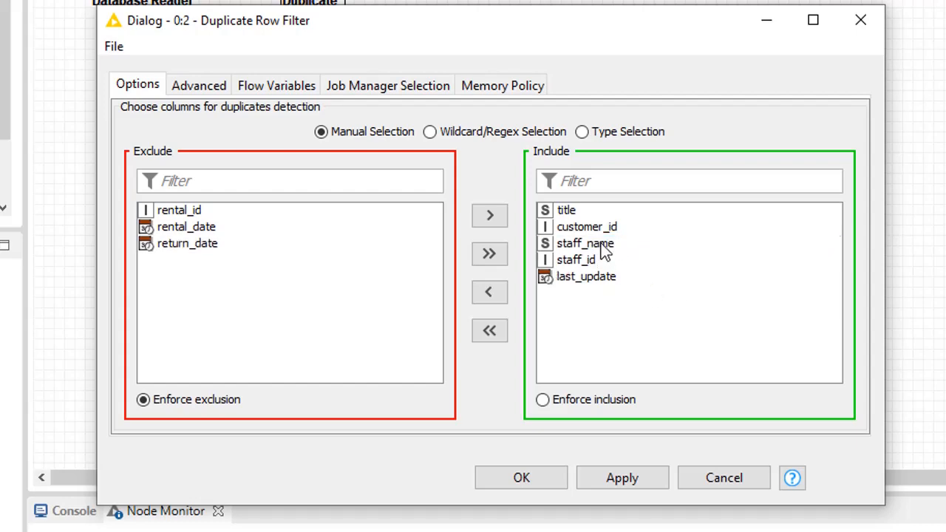
double_click(599, 245)
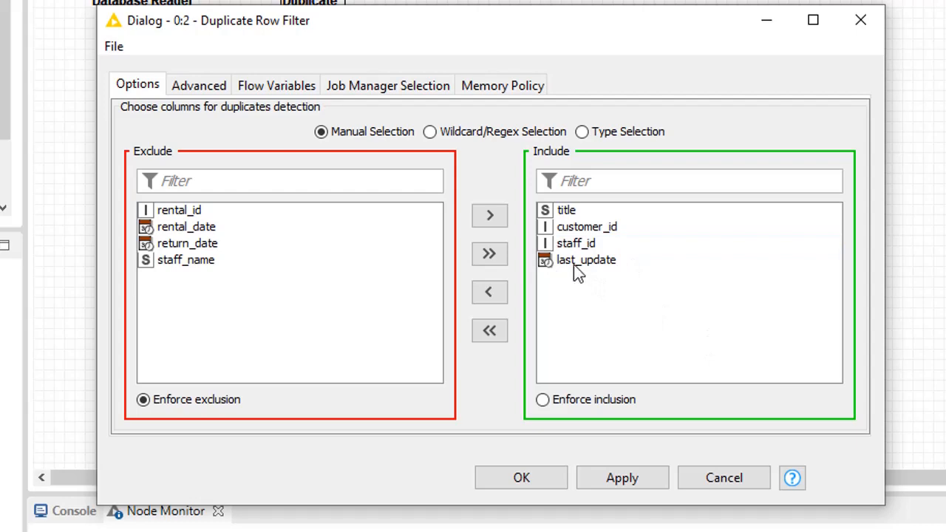
double_click(577, 245)
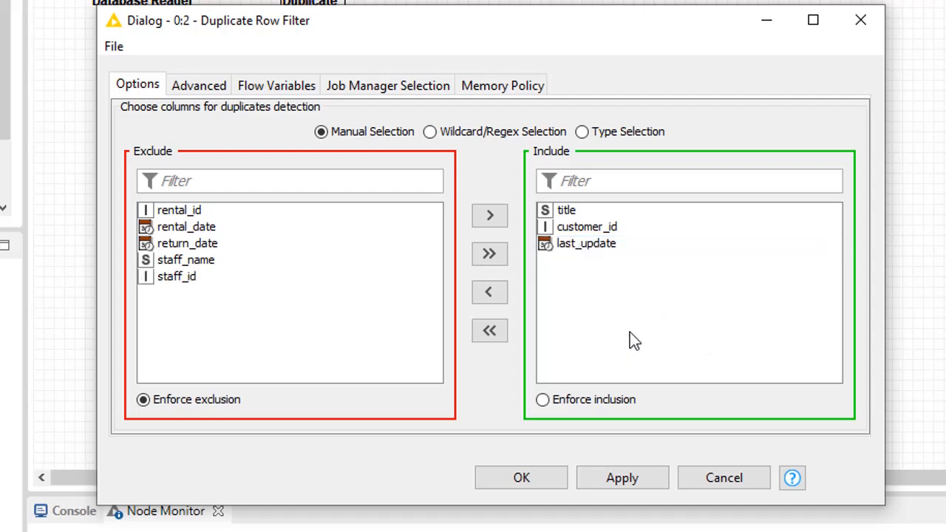
double_click(589, 245)
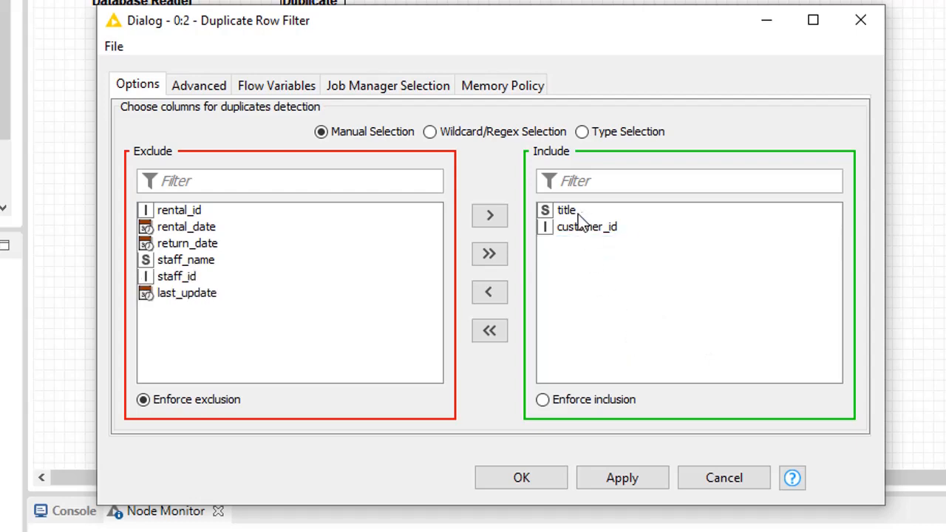
Check the duplicate-removal settings, select First as the row chosen from each duplicate set, and accept the filter configuration
left_click(212, 87)
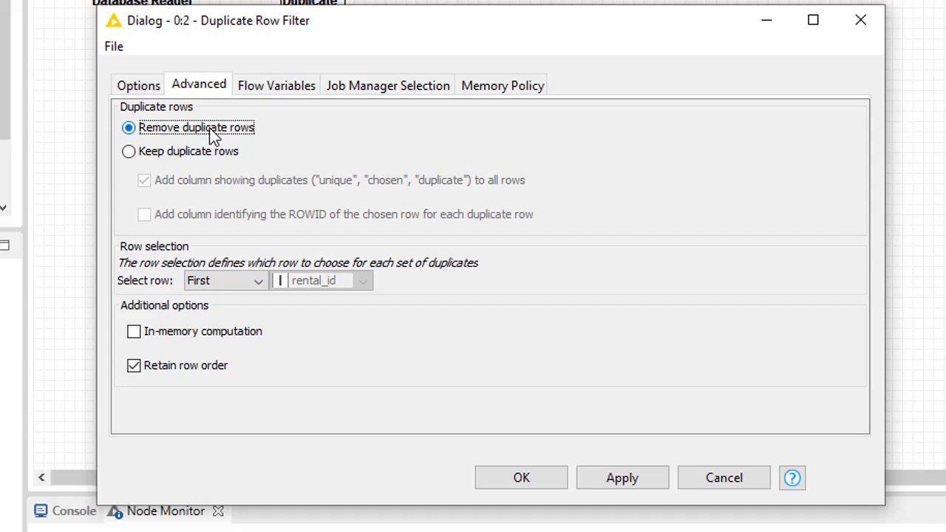
left_click(135, 87)
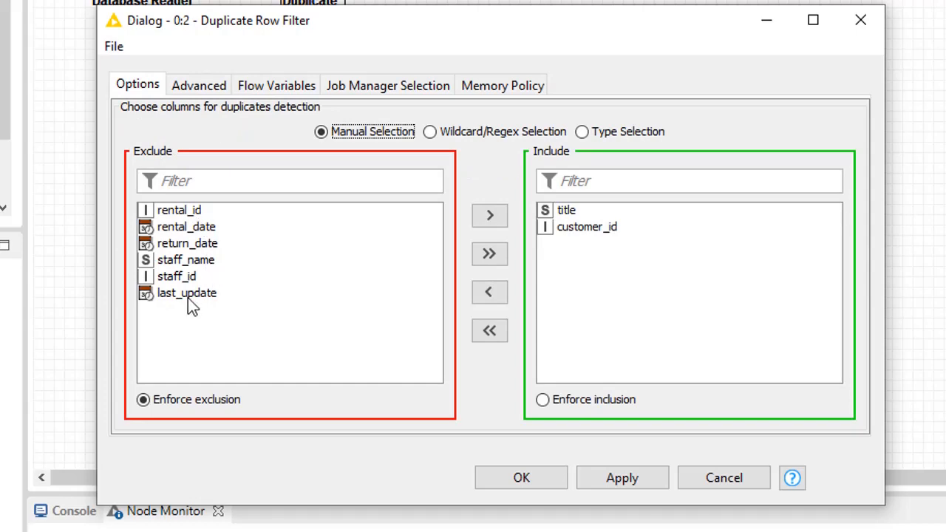
left_click(201, 85)
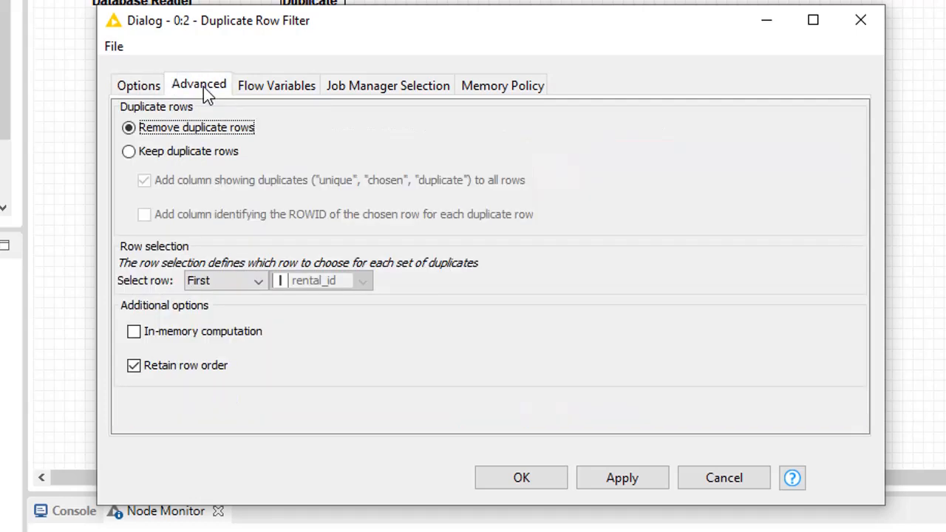
left_click(258, 280)
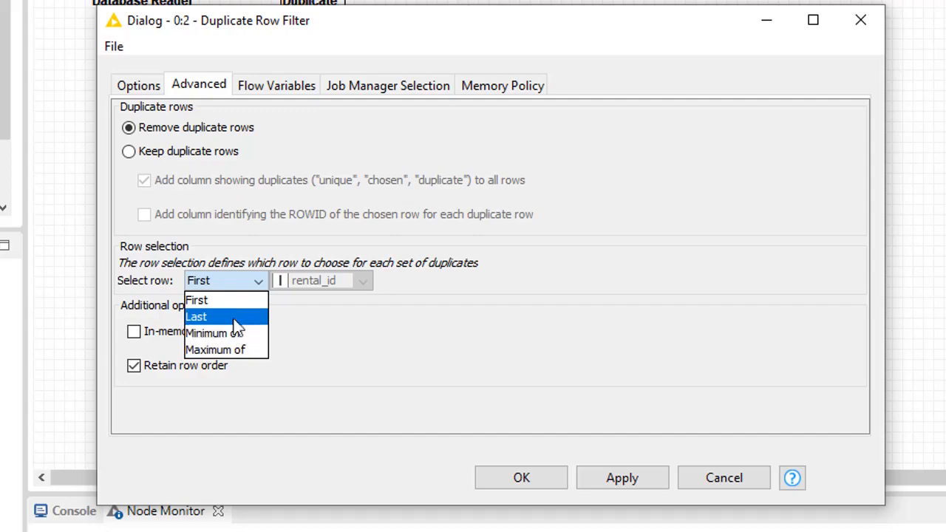
left_click(227, 300)
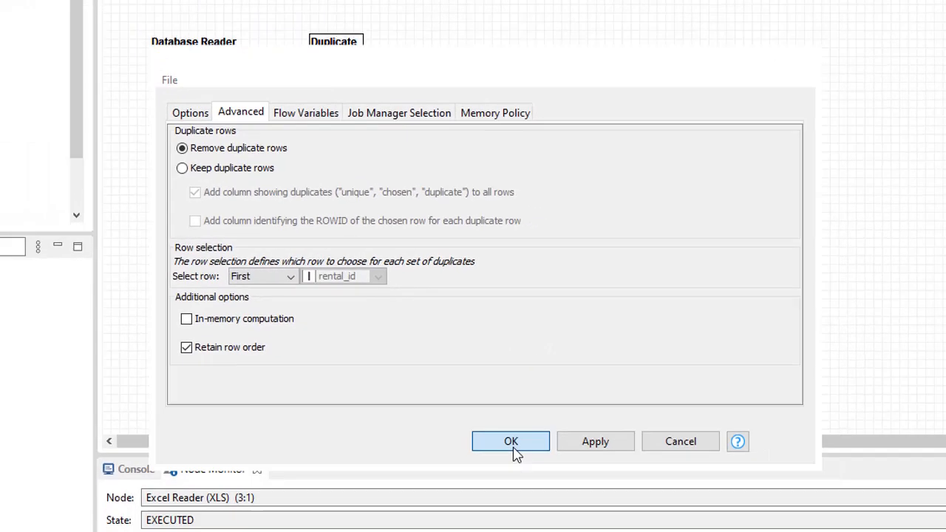
left_click(521, 477)
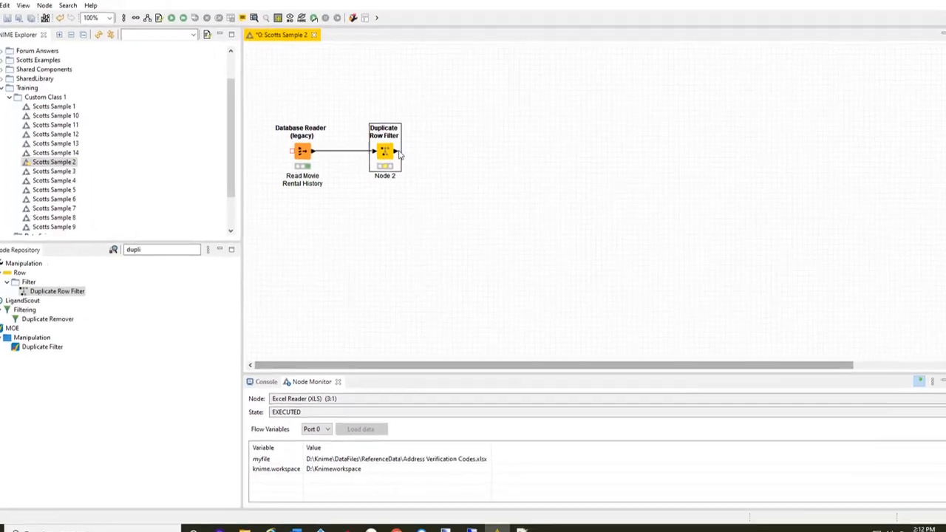
Execute the Duplicate Row Filter node, compare its input and output row counts, and inspect the filtered data table
right_click(391, 157)
left_click(418, 171)
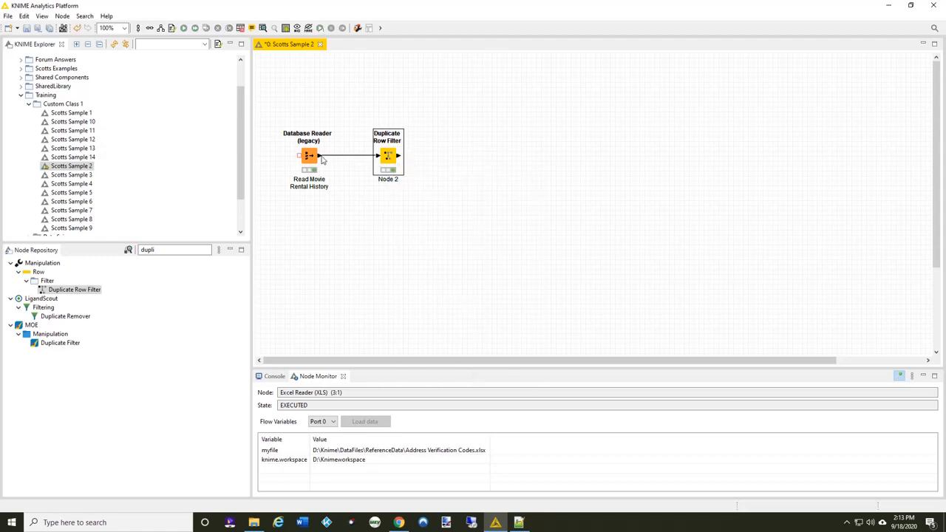
mouse_move(320, 159)
mouse_move(399, 159)
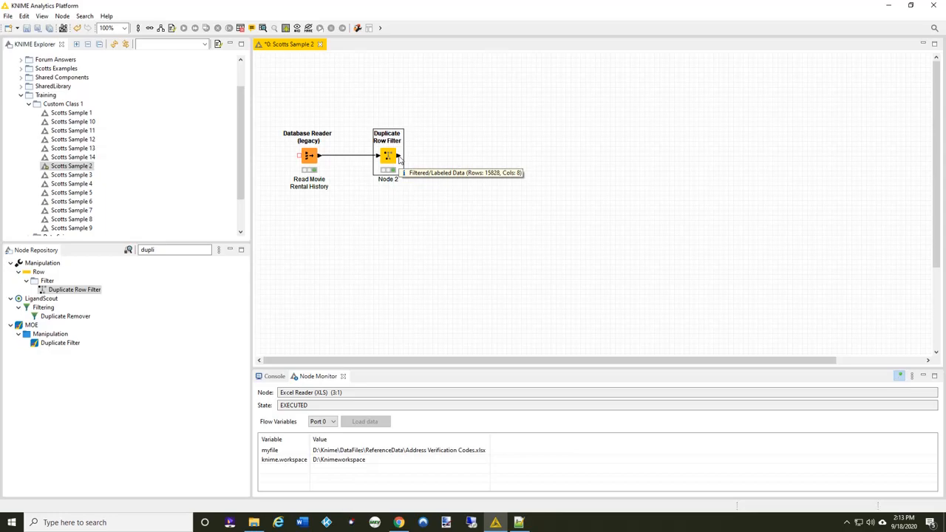
right_click(393, 157)
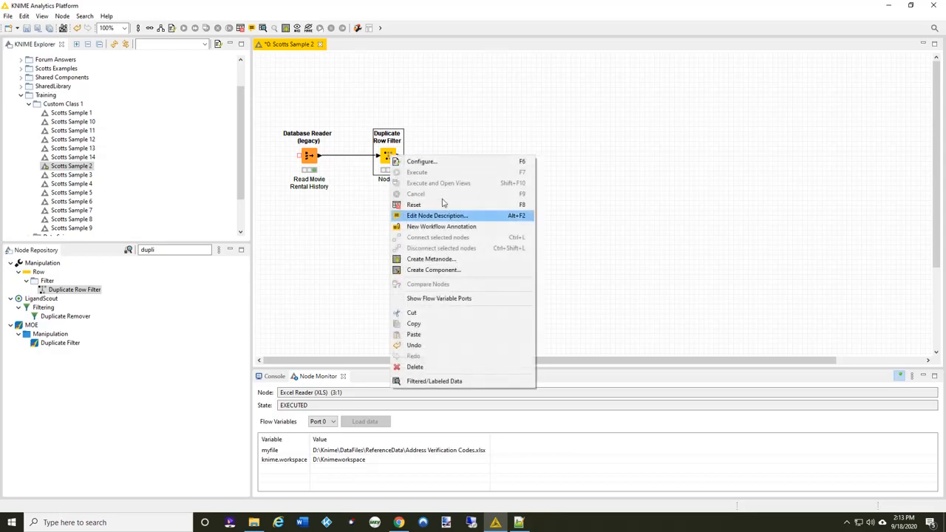
left_click(459, 383)
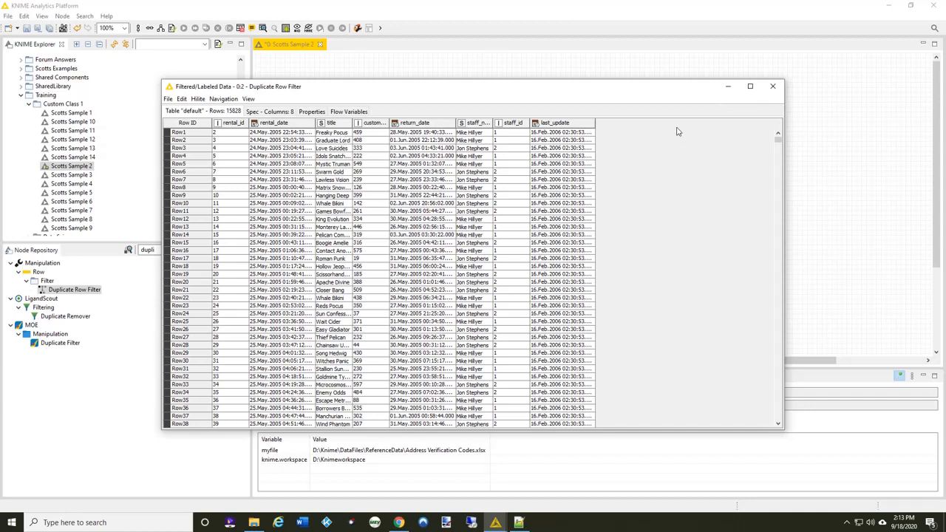
left_click(773, 86)
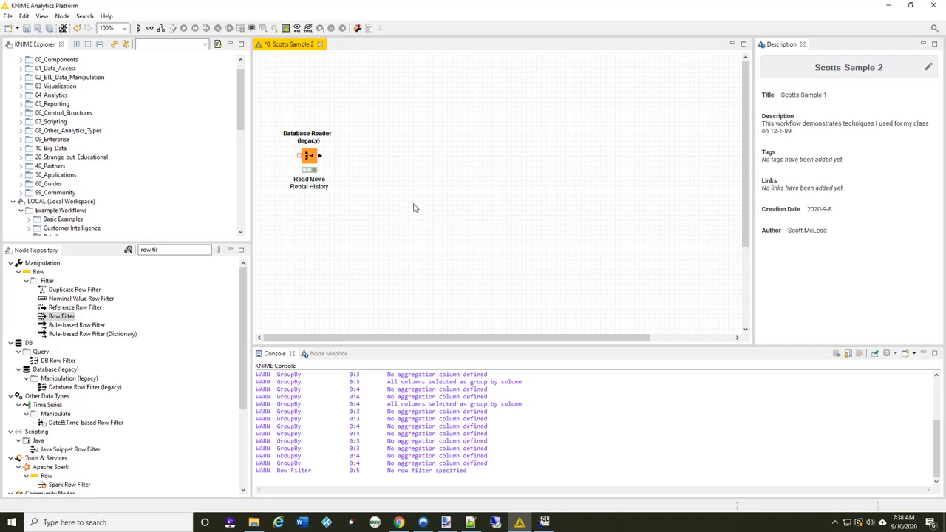
Inspect the Database Reader's output table of movie rental history
right_click(309, 160)
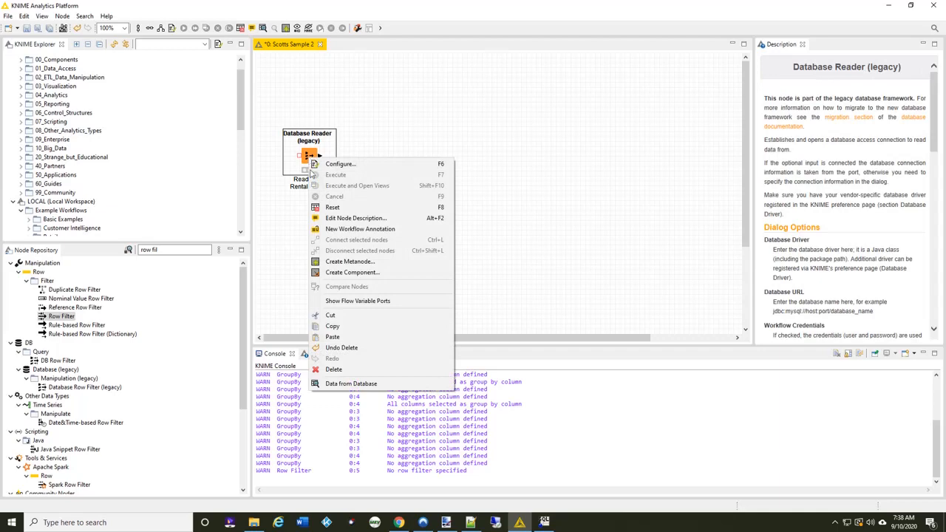
left_click(351, 385)
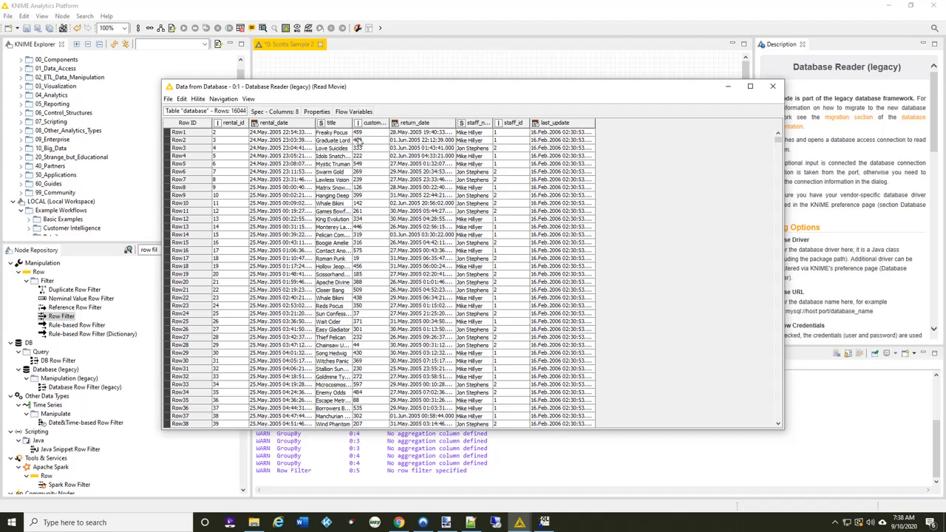
left_click(772, 88)
Search the node repository for "group" and add a GroupBy node connected to the Database Reader
left_click(165, 250)
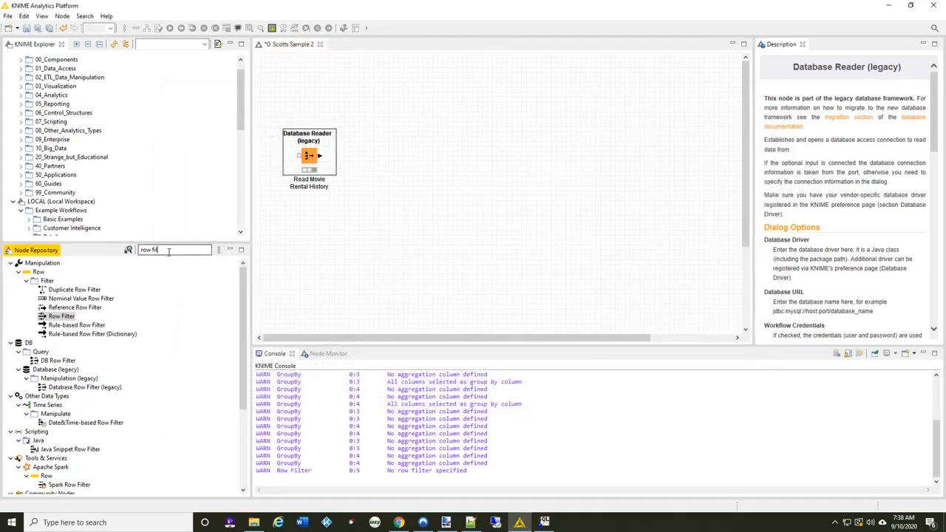
type("group")
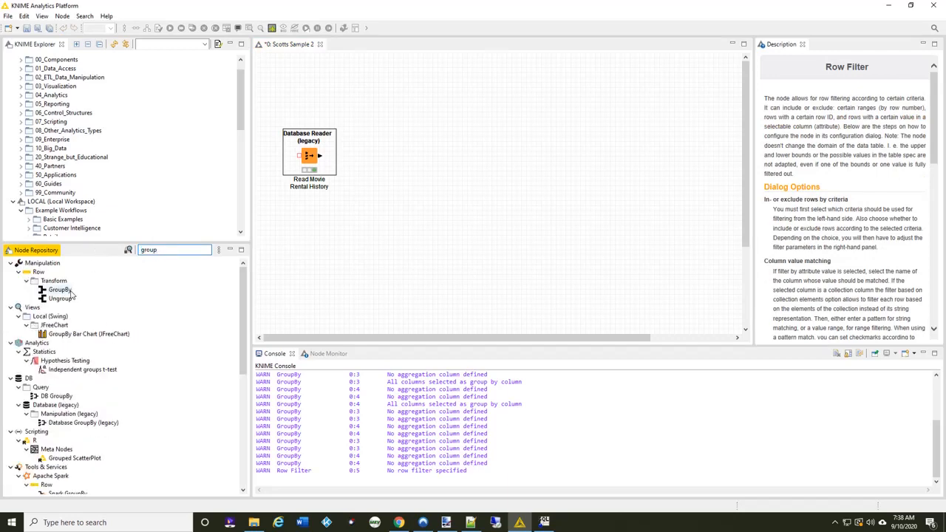
double_click(69, 293)
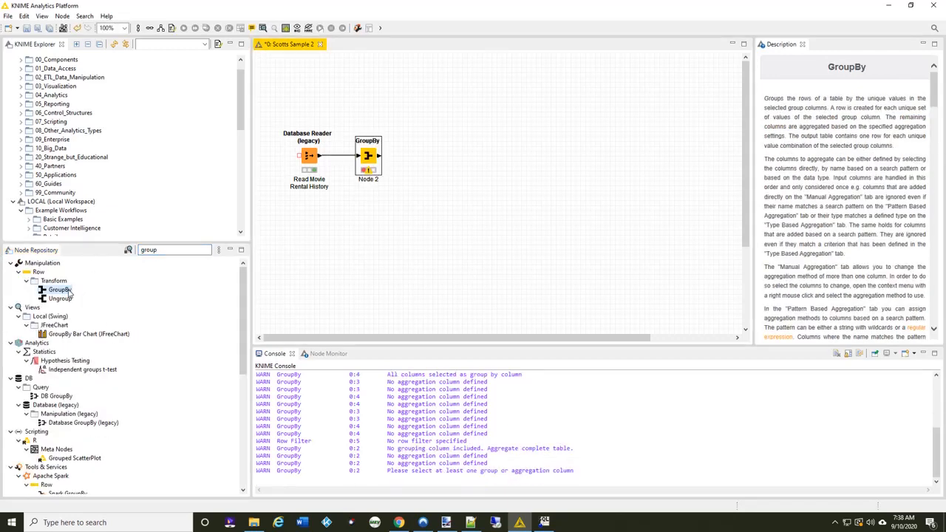
Configure the GroupBy node to group by customer_id and title
double_click(369, 156)
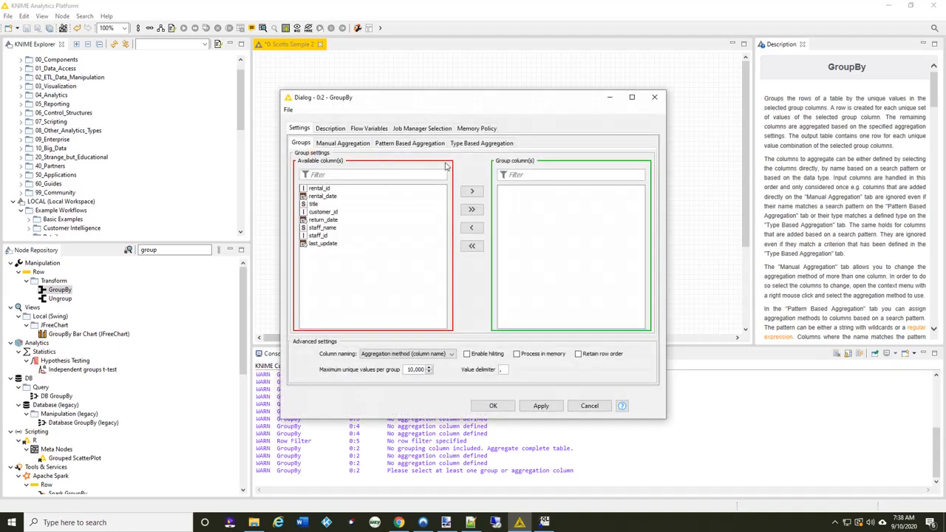
double_click(333, 212)
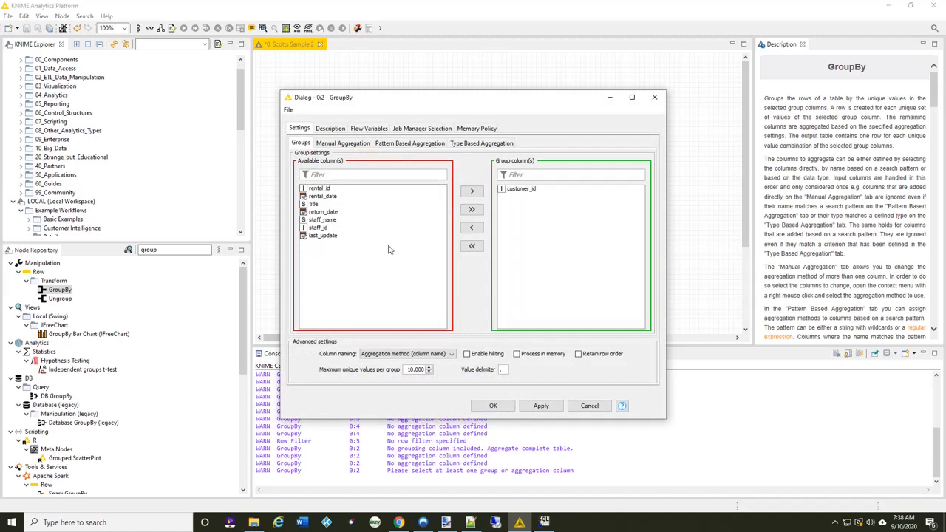
double_click(316, 205)
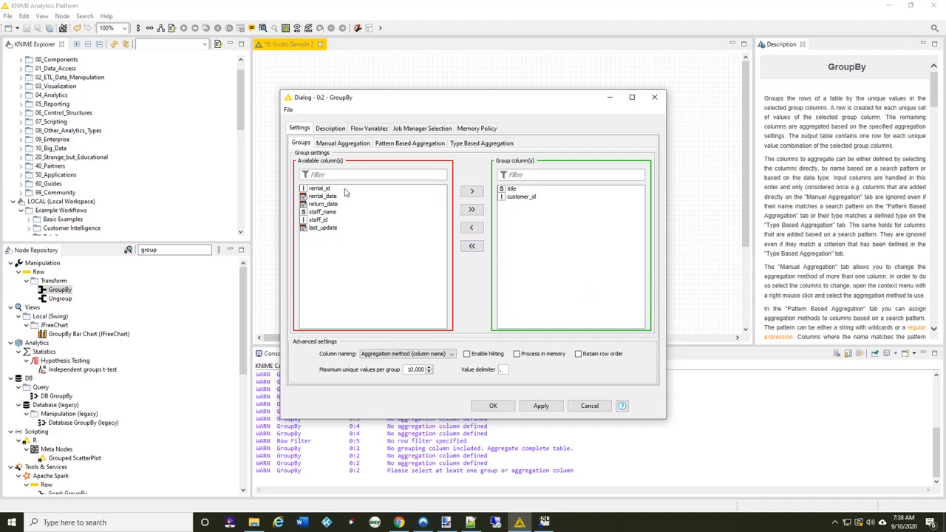
left_click(493, 405)
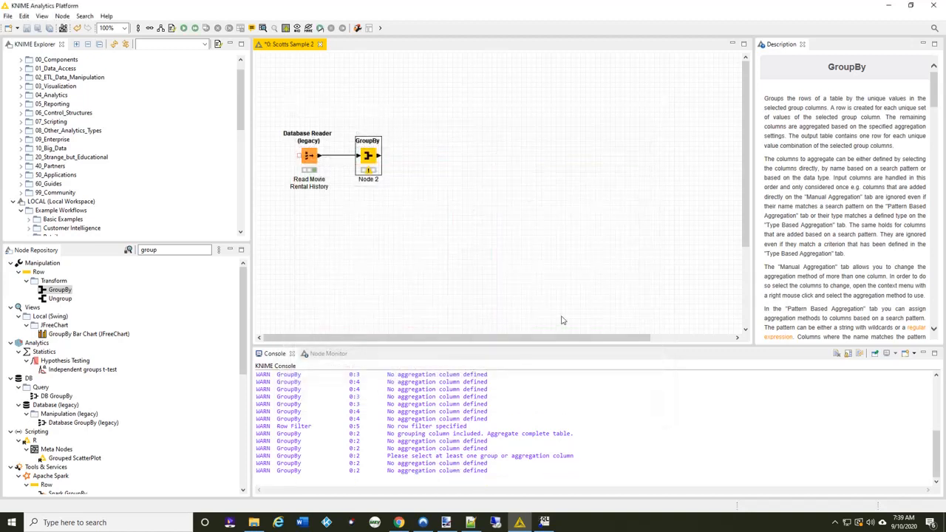
Execute the GroupBy node and check the row count at the Database Reader's output port
right_click(374, 156)
left_click(412, 171)
mouse_move(320, 159)
Add rental_id as a manual aggregation column in the GroupBy node and set its aggregation method to Count
double_click(369, 156)
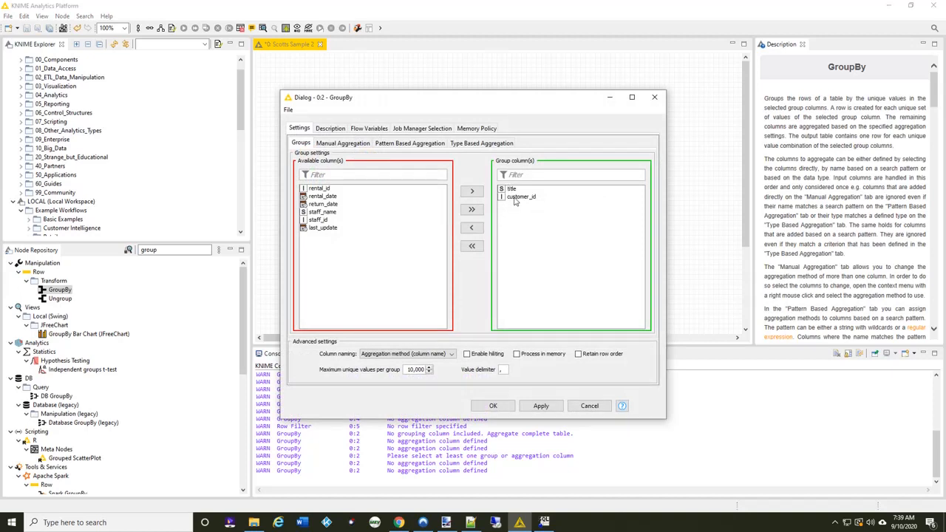
left_click(340, 143)
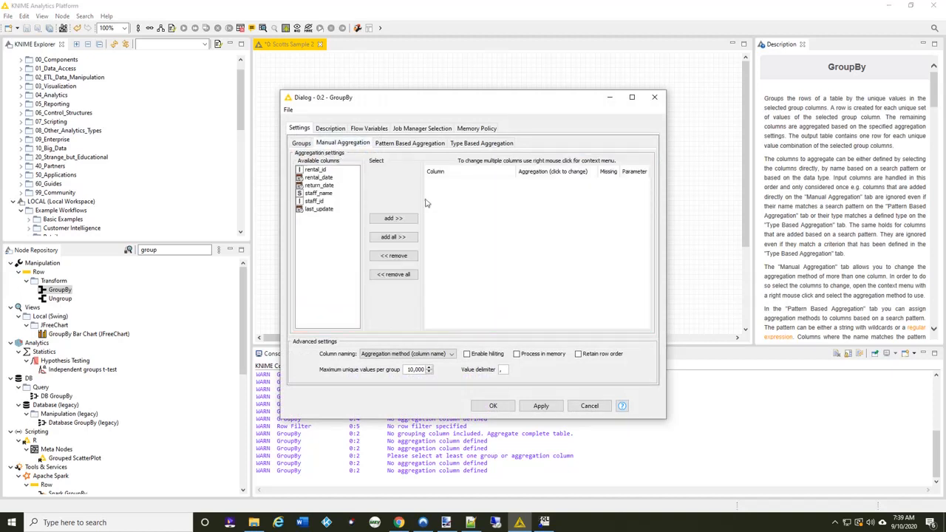
double_click(312, 172)
left_click(534, 185)
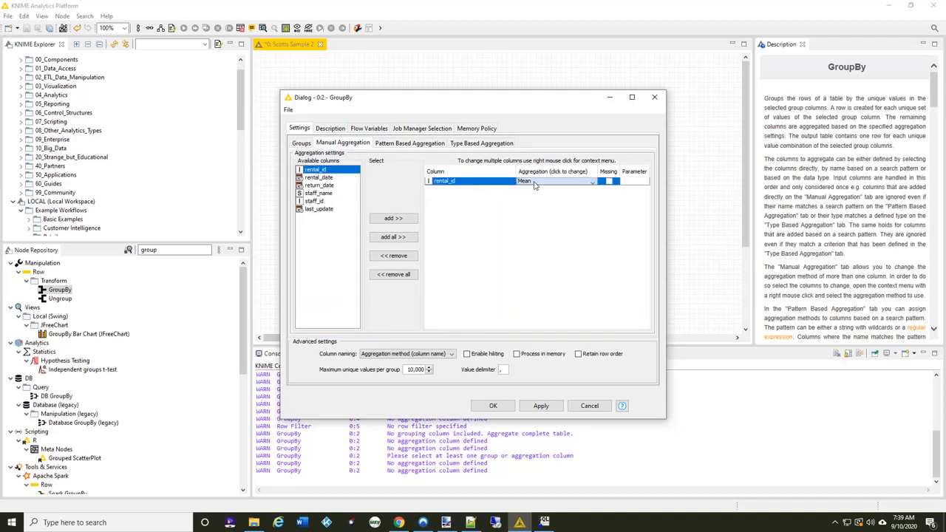
left_click_drag(594, 215, 602, 192)
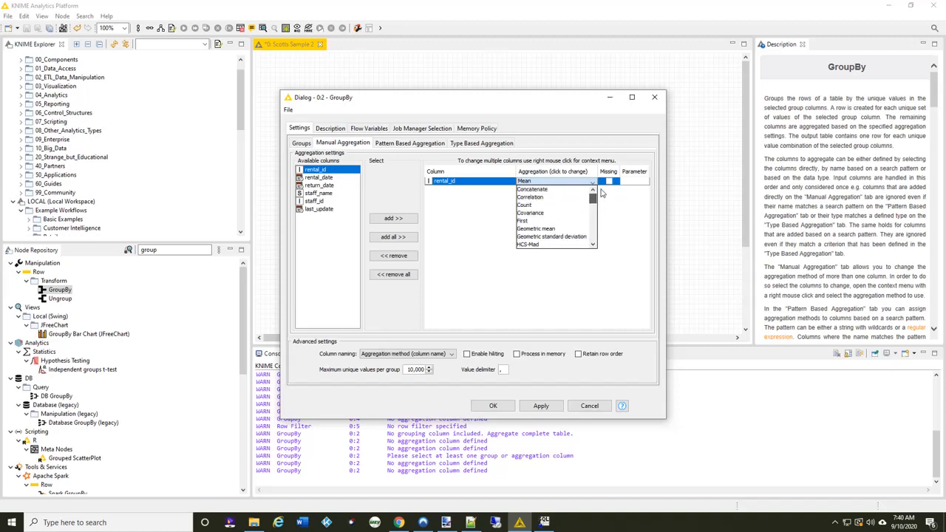
left_click(538, 204)
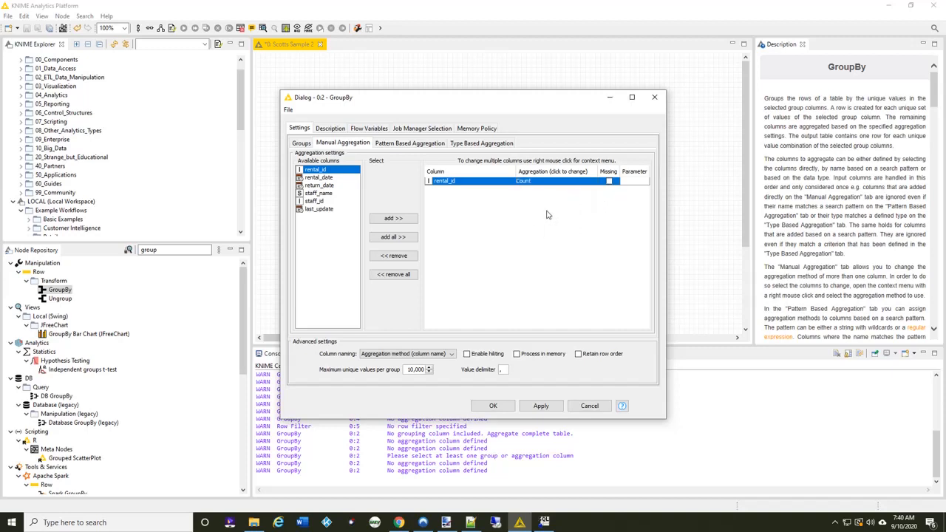
Add rental_date twice to the GroupBy manual aggregation, using First and Last as the methods, and apply the settings with the node reset
left_click(328, 178)
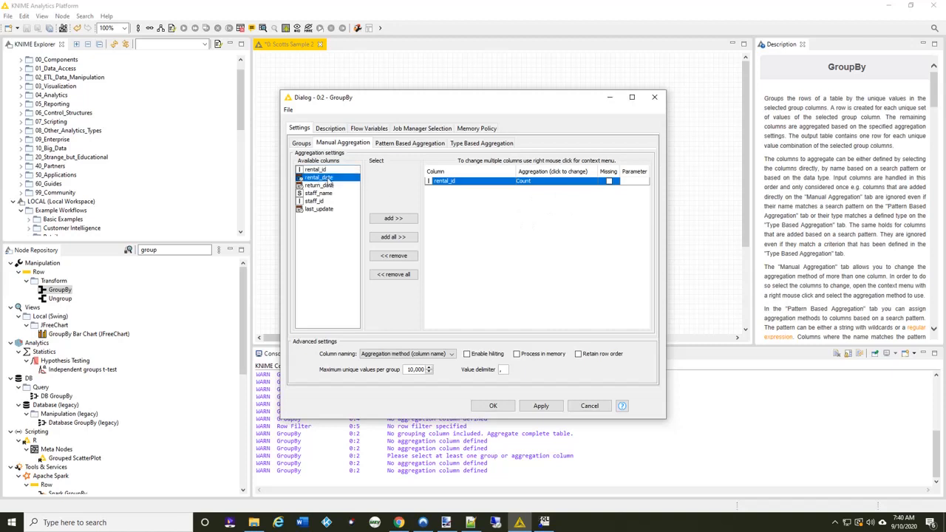
double_click(328, 181)
left_click(543, 191)
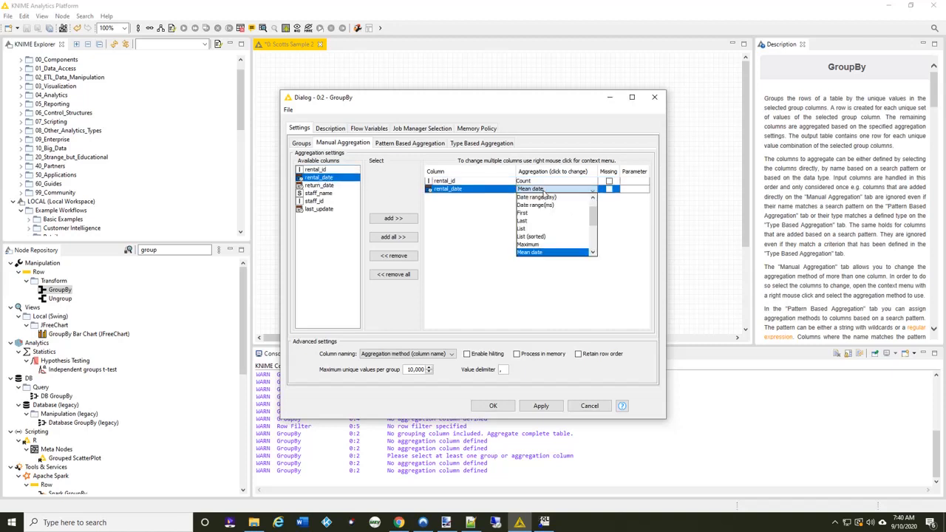
left_click(534, 214)
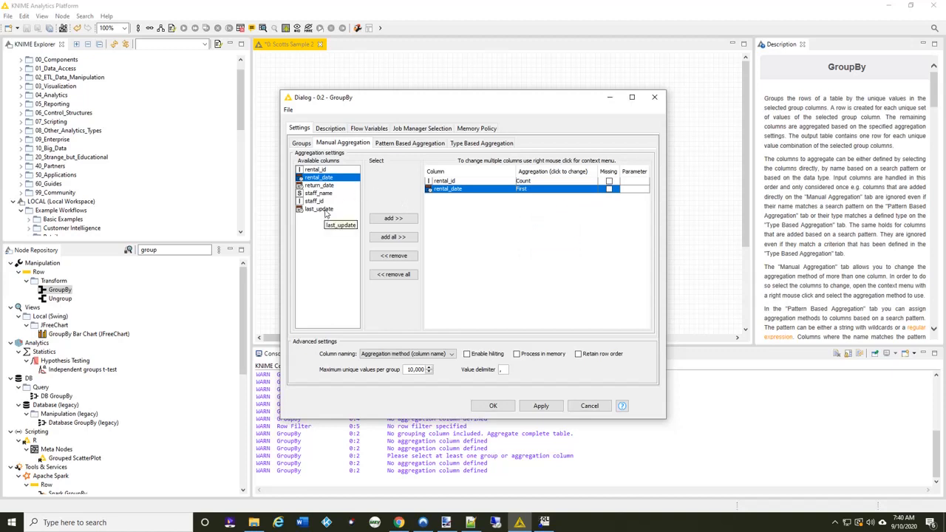
double_click(332, 181)
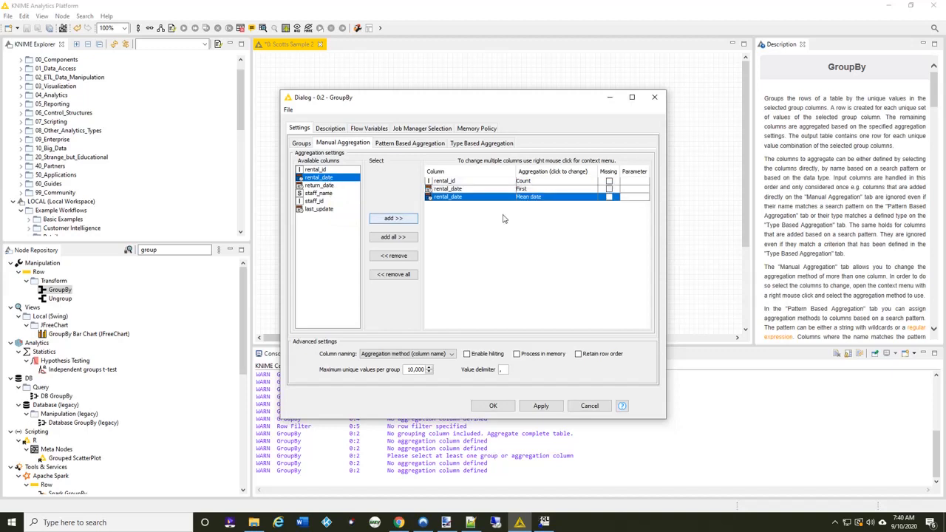
left_click(552, 197)
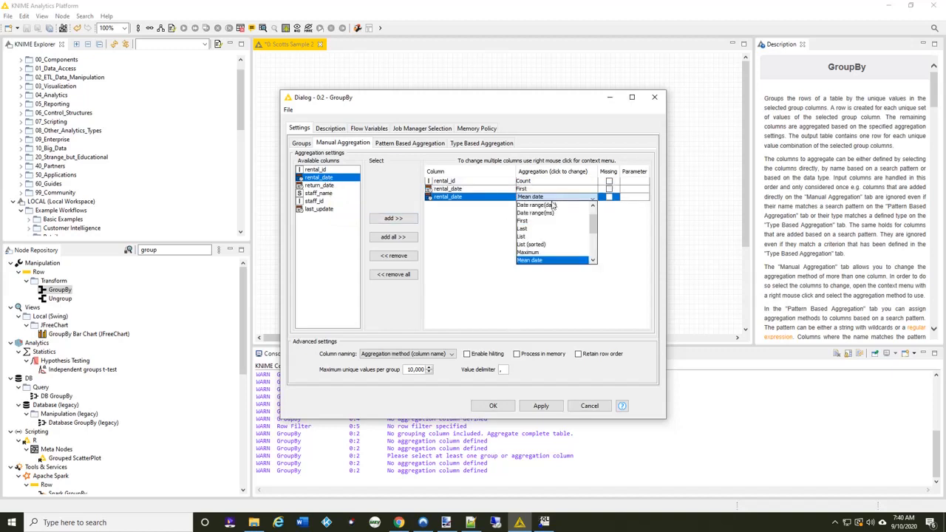
left_click(522, 229)
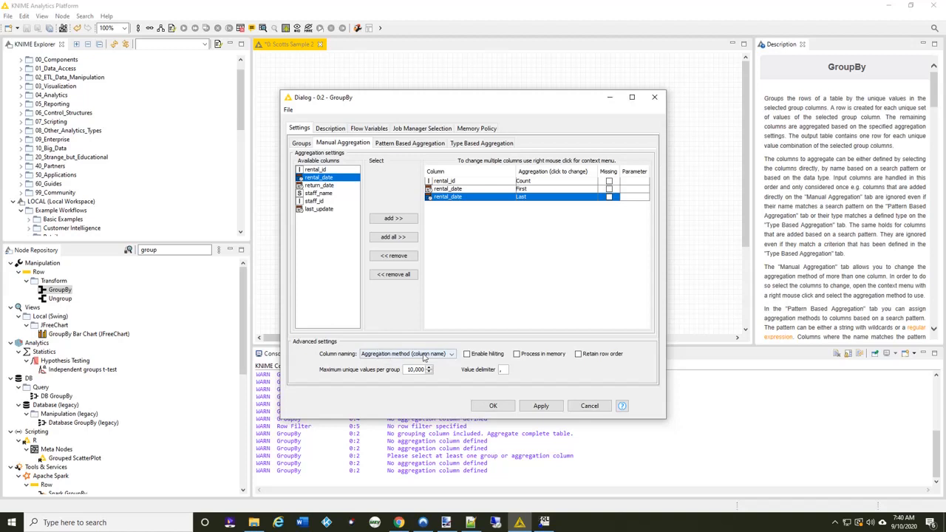
left_click(495, 407)
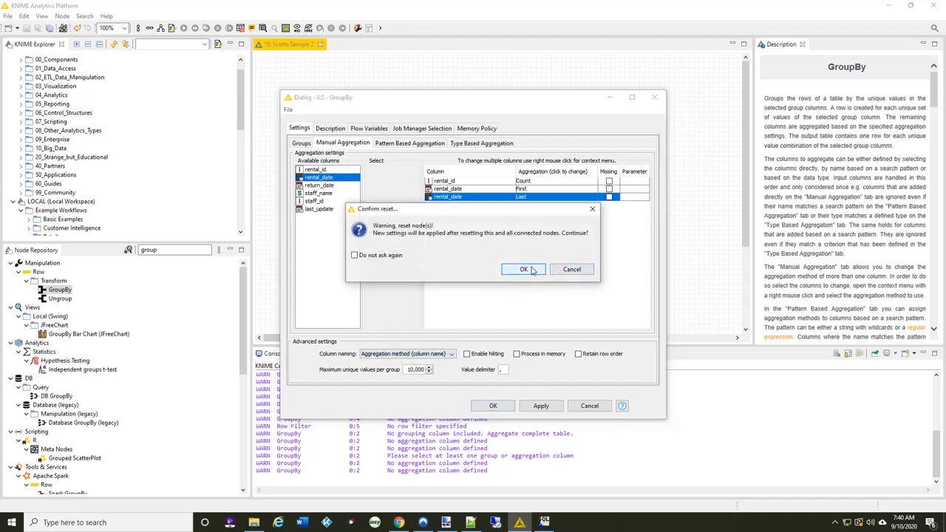
left_click(526, 271)
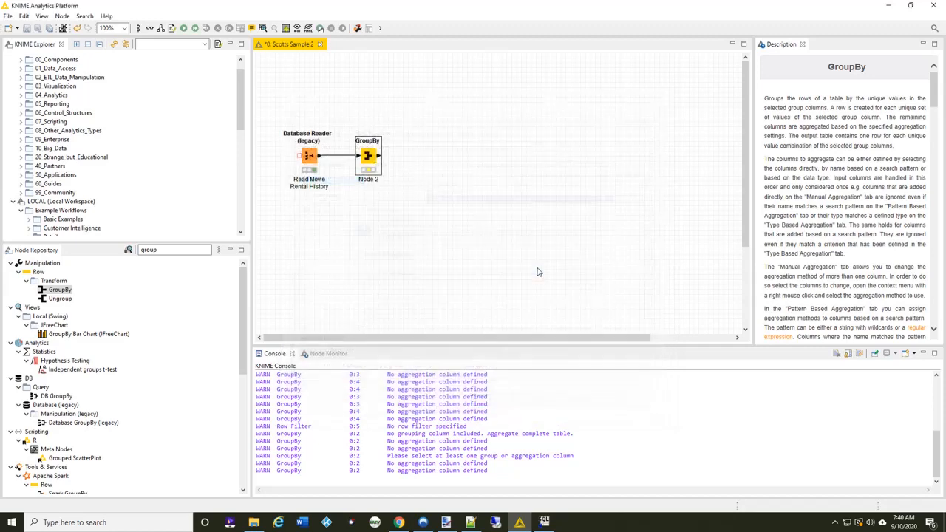
Execute the GroupBy node and open its resulting group table
right_click(374, 160)
left_click(416, 173)
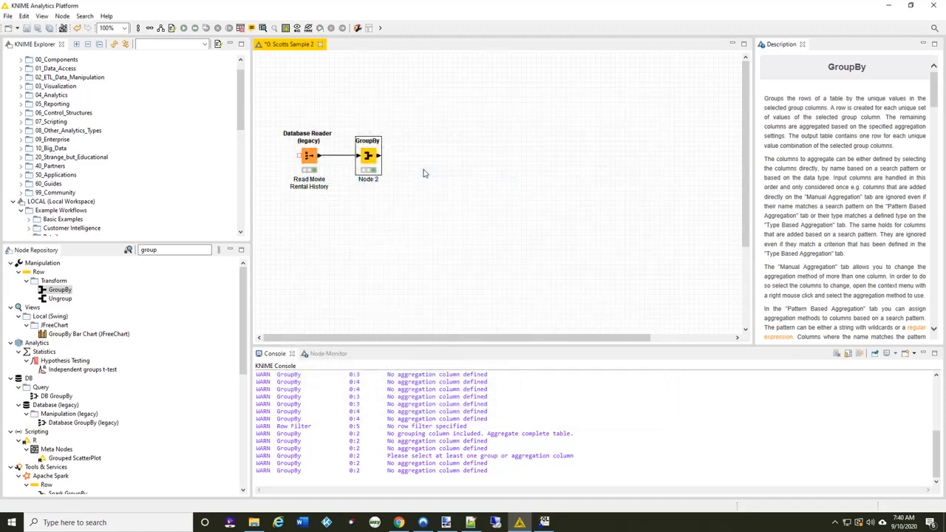
right_click(371, 155)
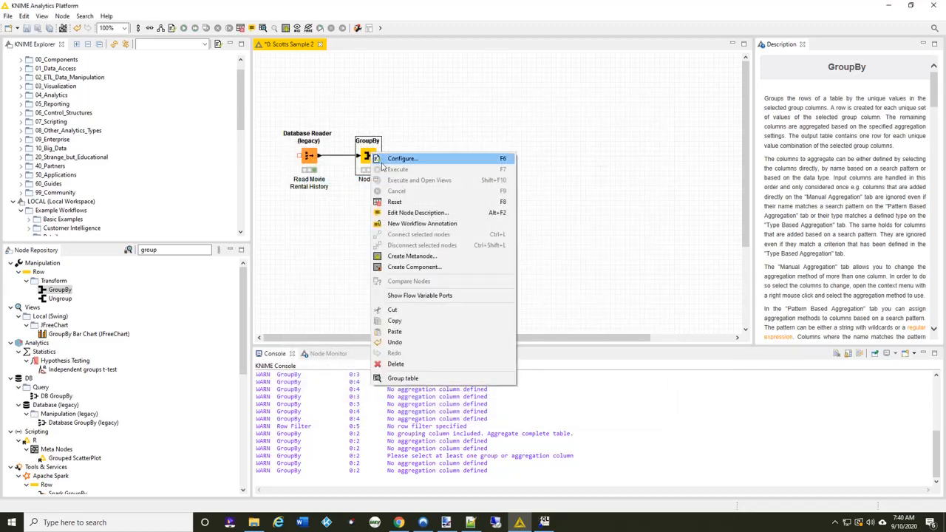
left_click(412, 378)
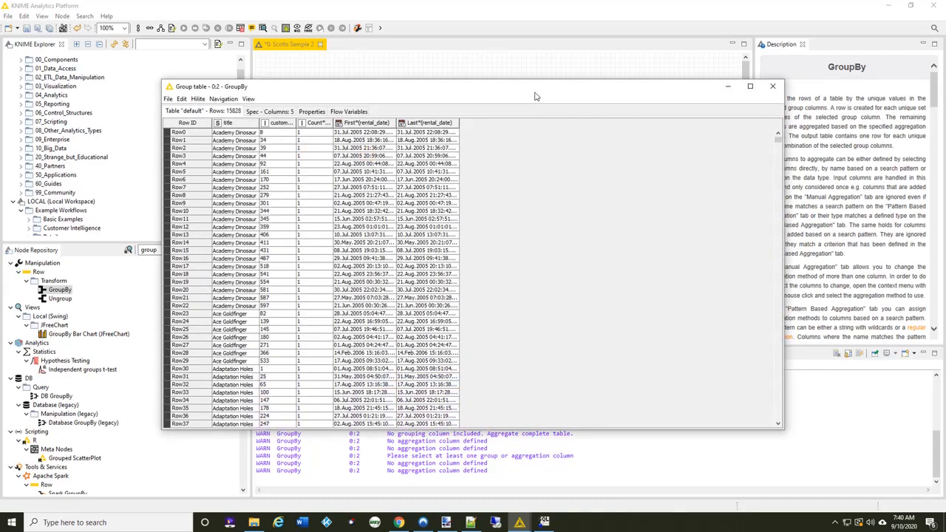
Sort the group table by the rental count in descending order, widen the title column to examine repeat rentals, and close the table
left_click_drag(557, 88, 606, 61)
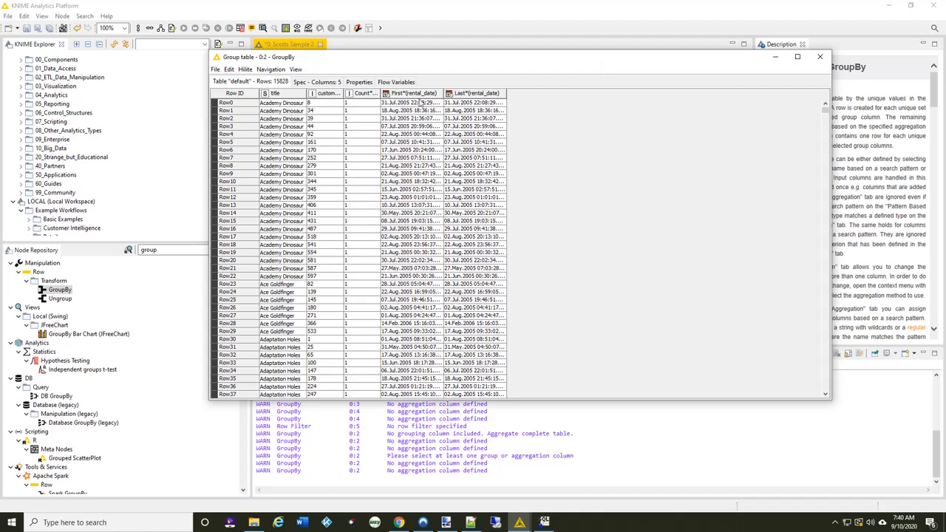
left_click(368, 96)
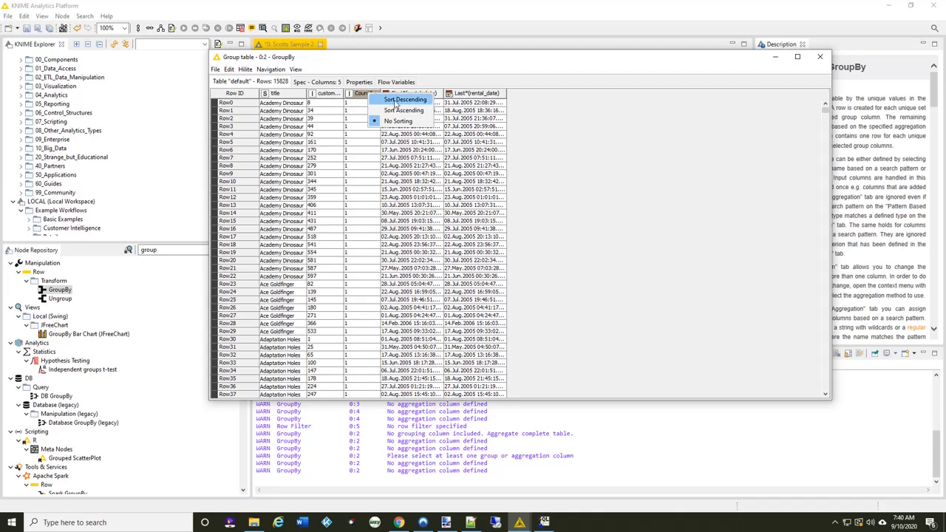
left_click(396, 104)
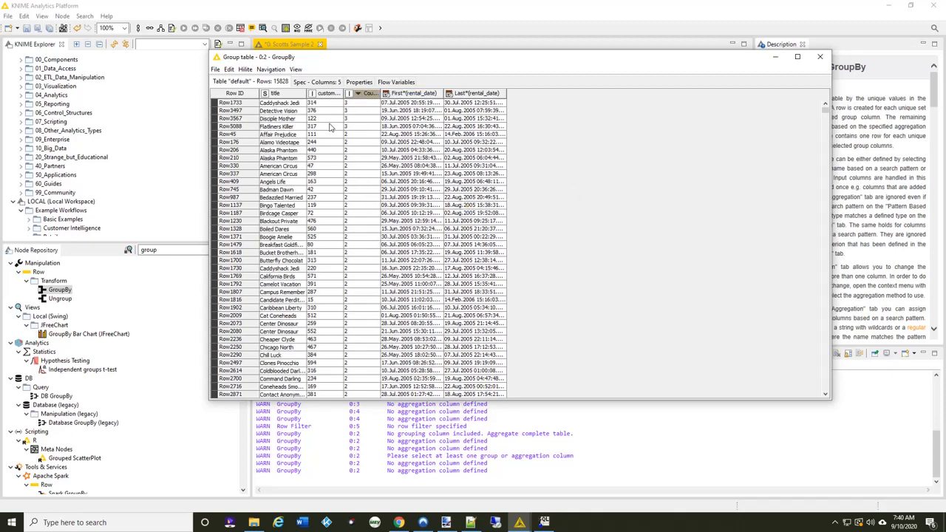
left_click_drag(306, 93, 322, 90)
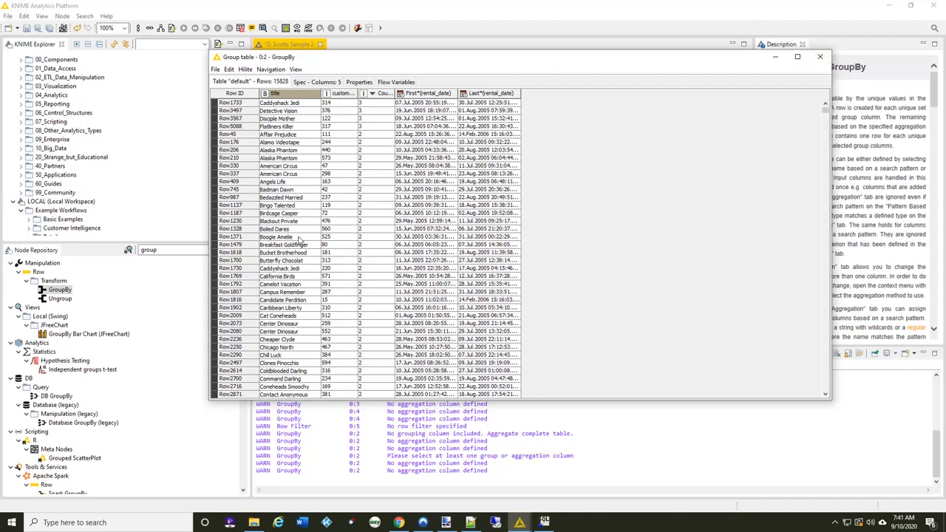
left_click(823, 57)
left_click(821, 57)
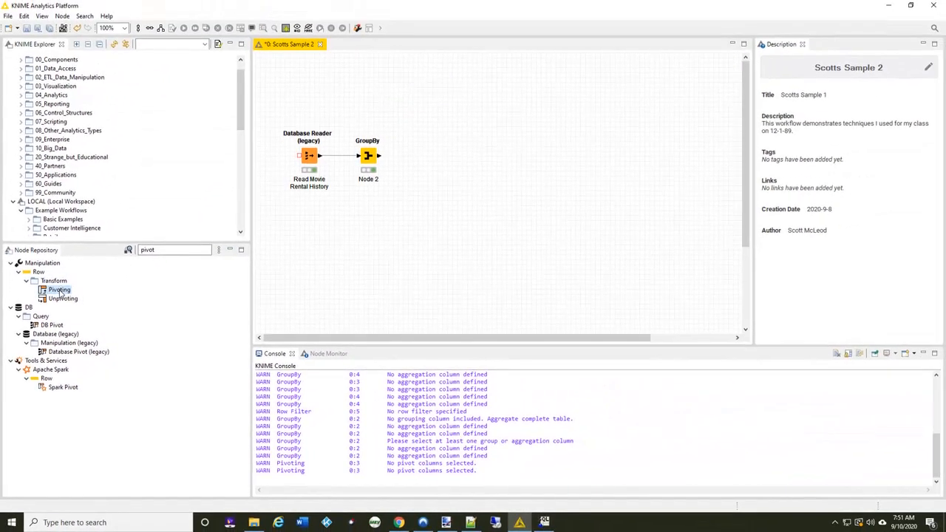
Add a Pivoting node below the GroupBy node and connect the Database Reader's output to it
left_click_drag(62, 292, 374, 215)
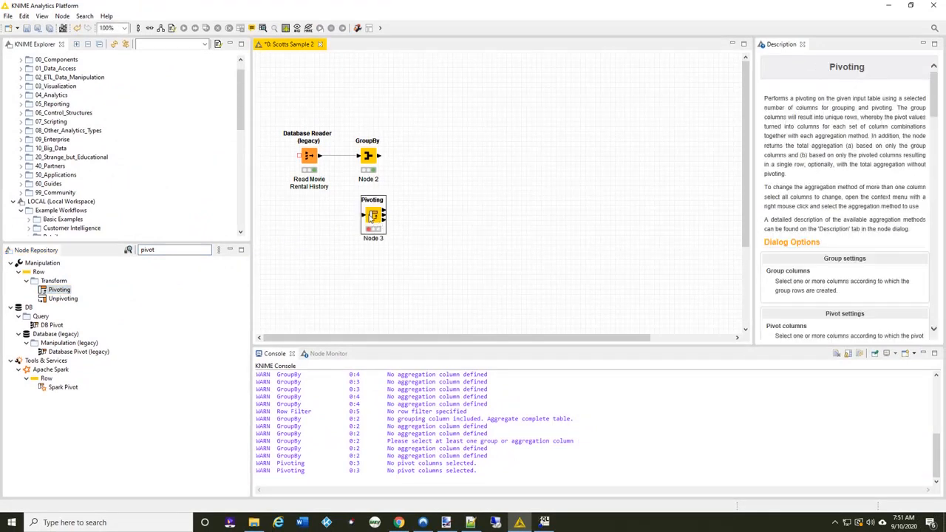
left_click(322, 160)
left_click_drag(322, 160, 371, 222)
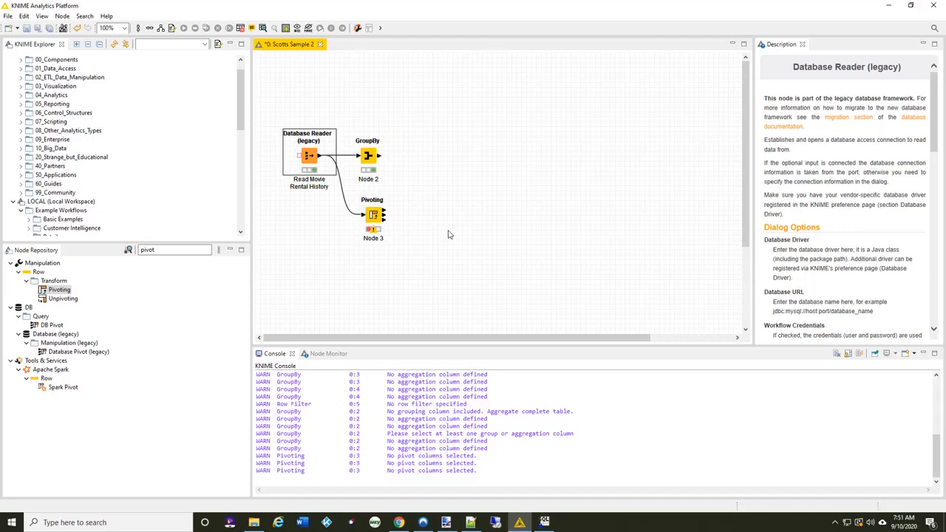
Configure the Pivoting node with customer_id as the group column and title as the pivot column
double_click(374, 216)
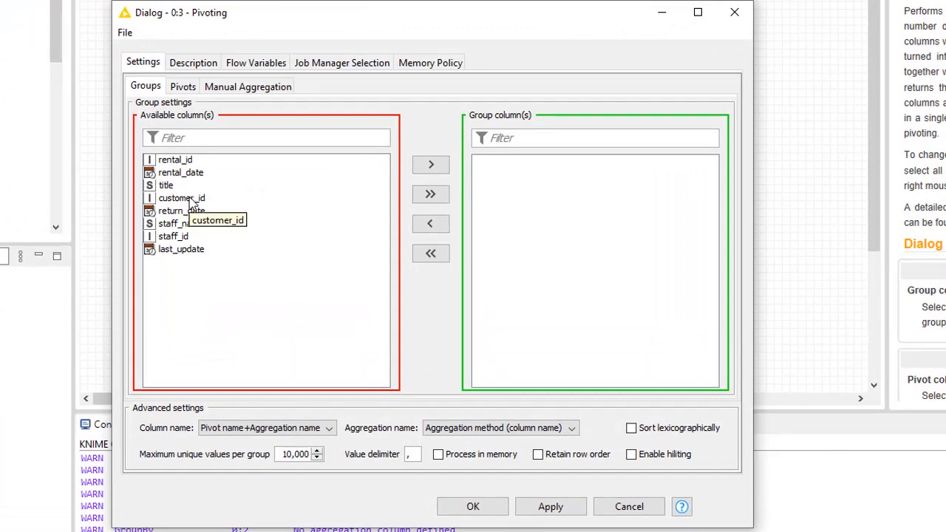
double_click(191, 198)
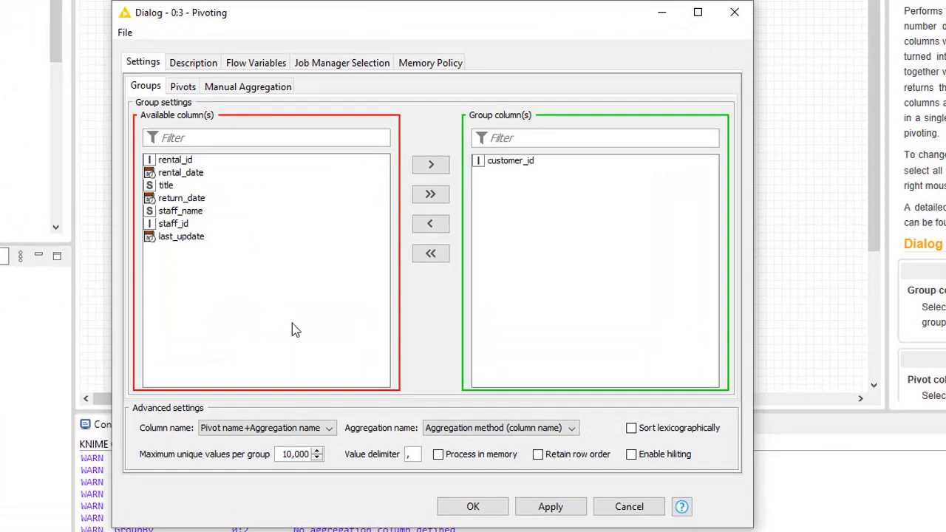
left_click(183, 87)
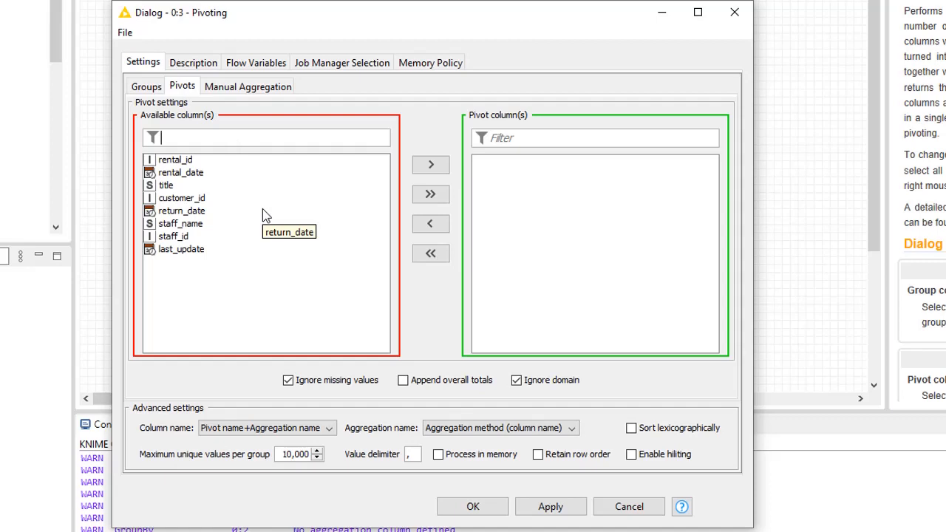
double_click(165, 186)
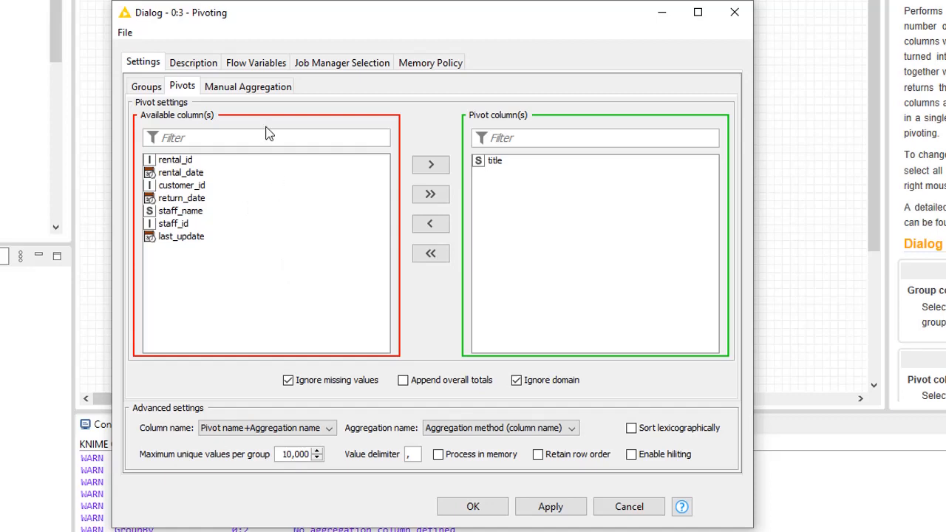
Add rental_date to the Pivoting node's manual aggregation with the Mean date method and accept the configuration
left_click(250, 88)
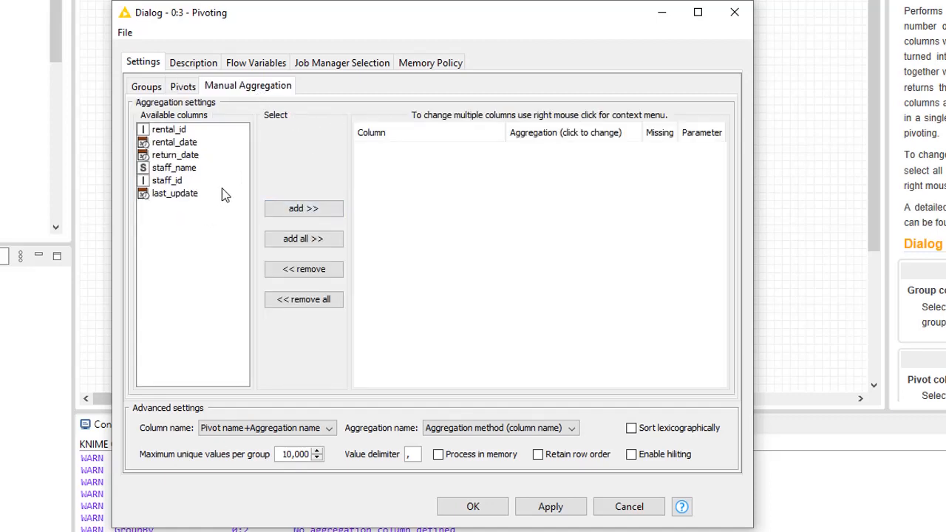
double_click(190, 143)
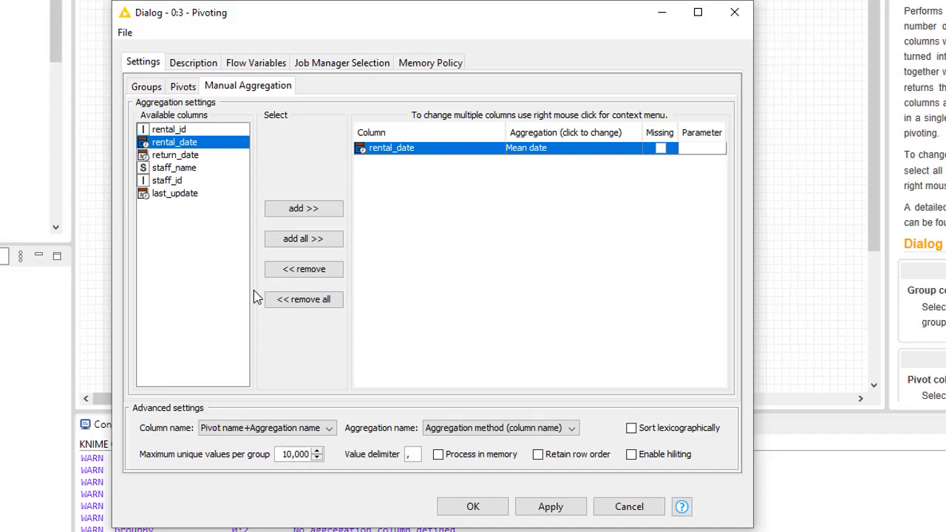
left_click(476, 507)
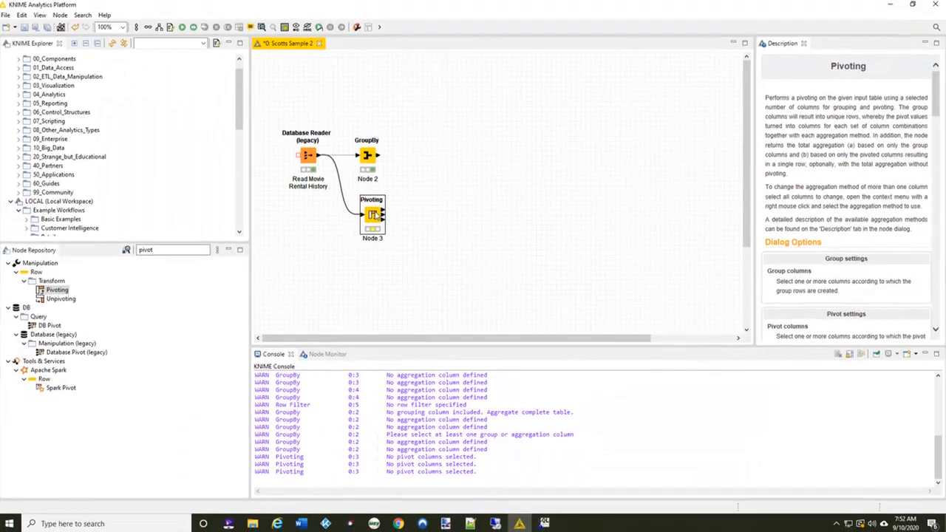
Execute the Pivoting node and open its pivot table
right_click(319, 207)
left_click(413, 232)
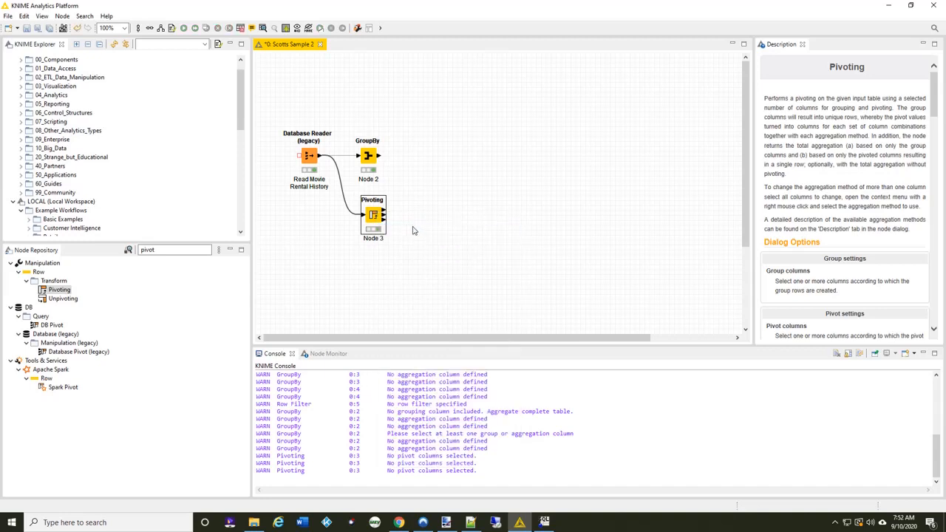
right_click(373, 219)
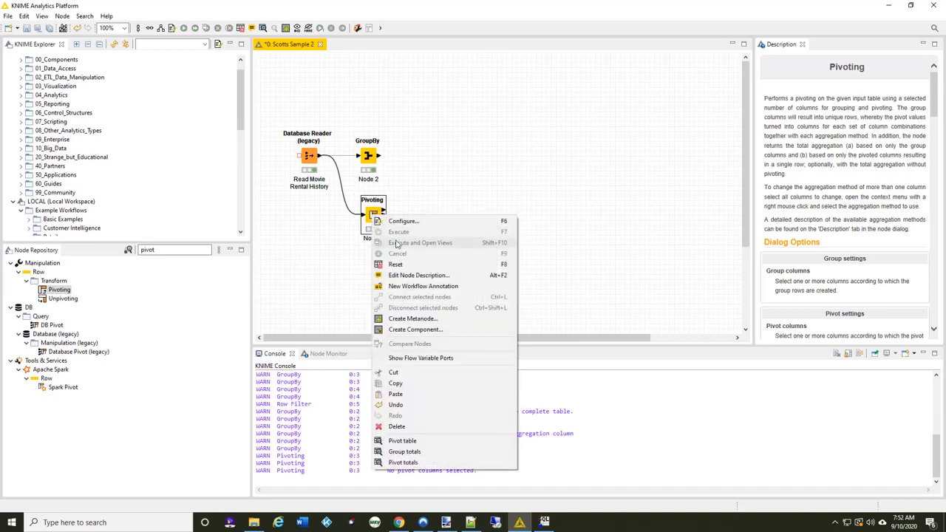
left_click(418, 441)
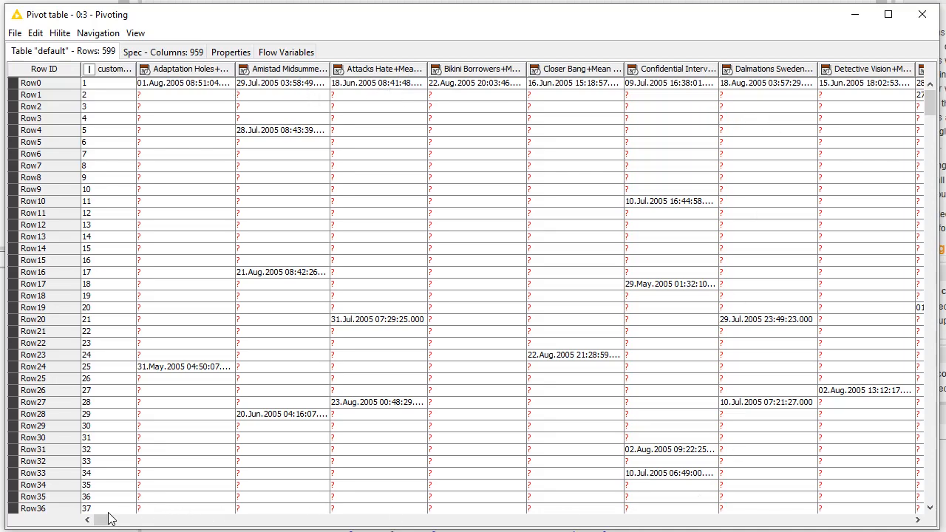
Examine rental dates across the pivot table's movie columns, widening the Adaptation Holes column and sorting it in descending order
left_click_drag(103, 521, 161, 523)
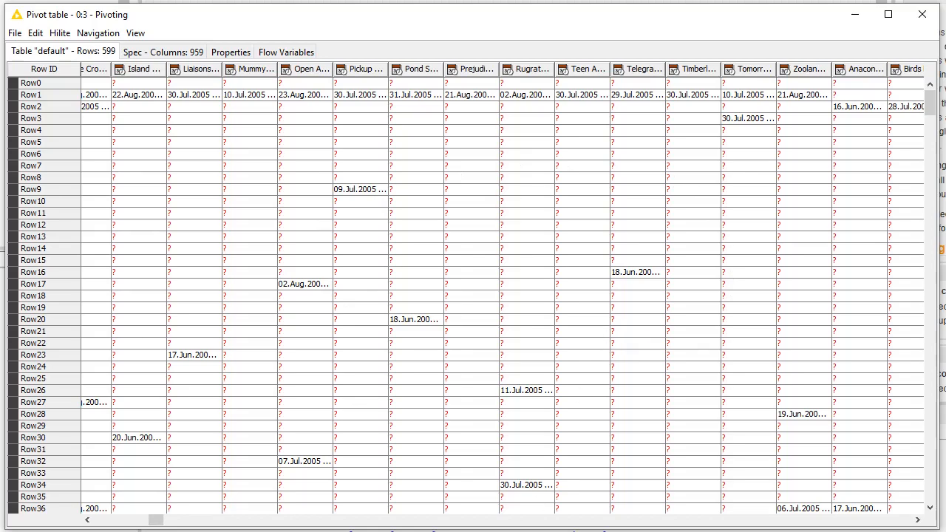
left_click_drag(154, 521, 97, 521)
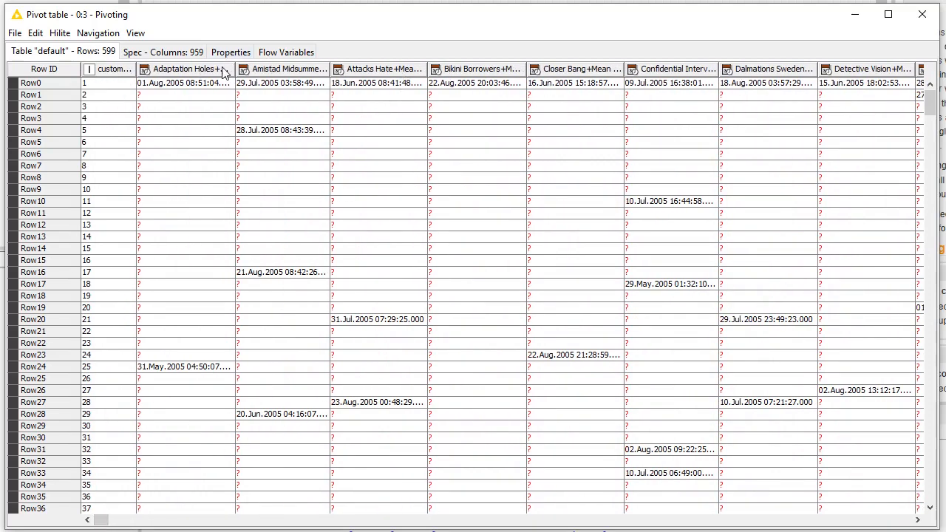
left_click_drag(235, 72, 315, 68)
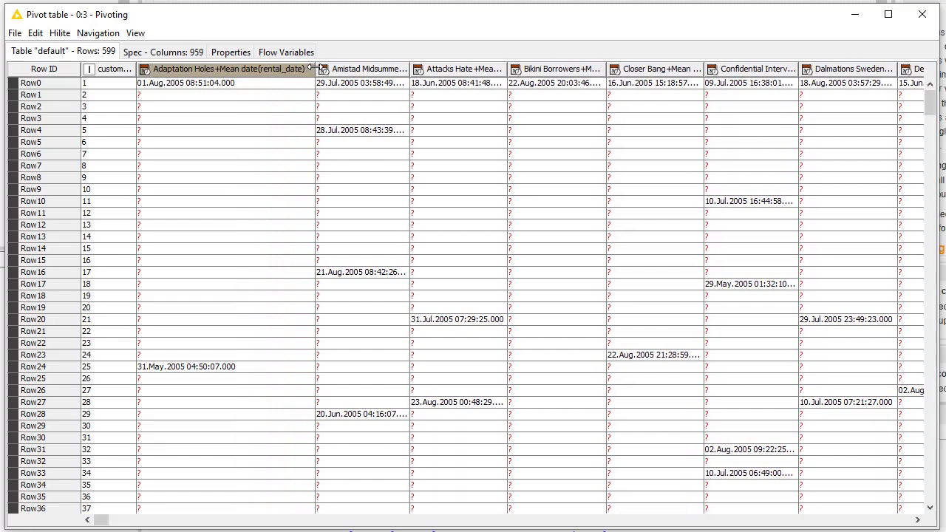
right_click(271, 75)
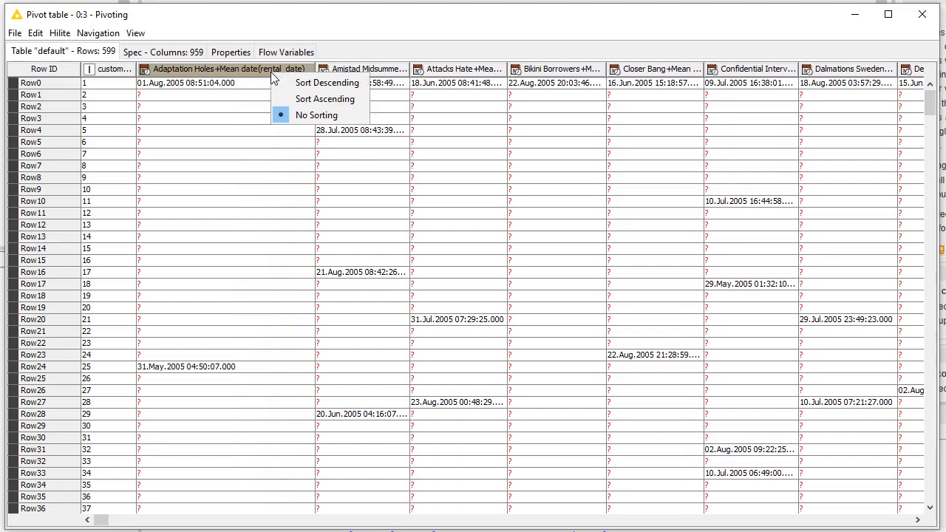
left_click(323, 84)
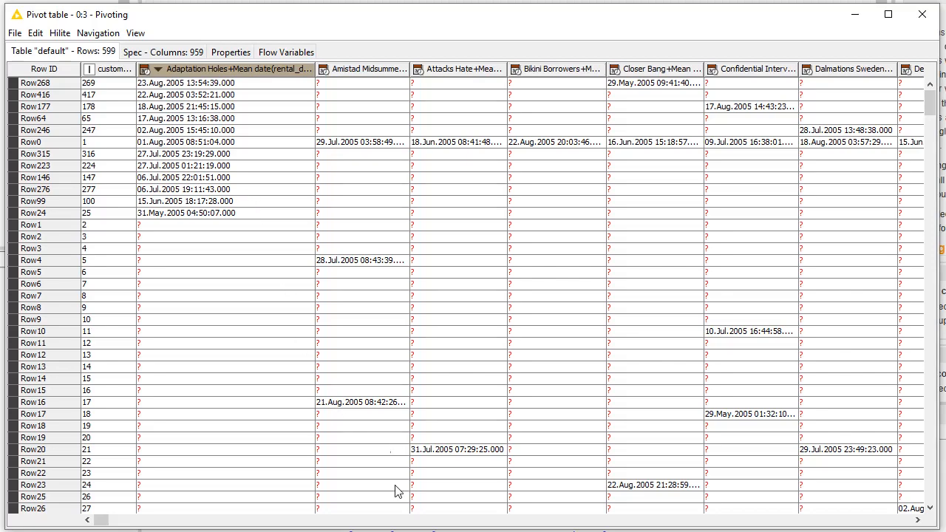
left_click_drag(102, 521, 120, 525)
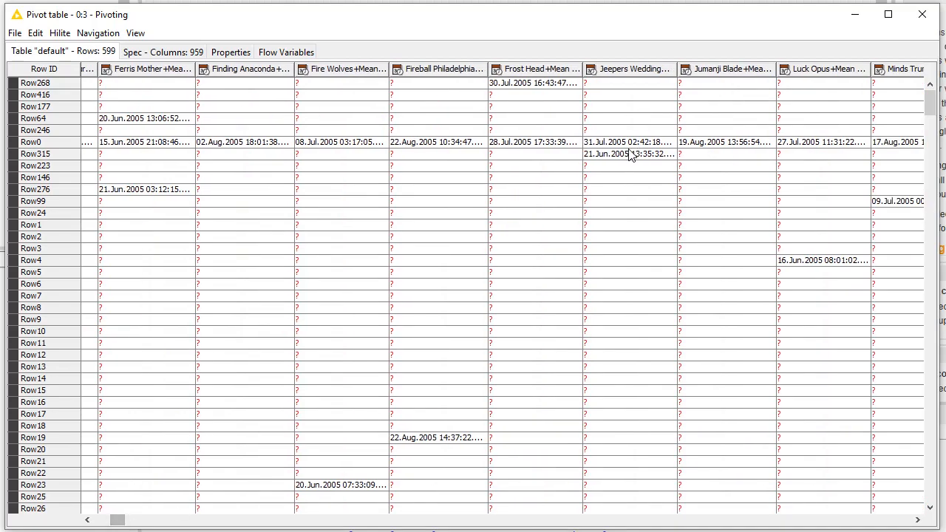
left_click_drag(120, 522, 239, 521)
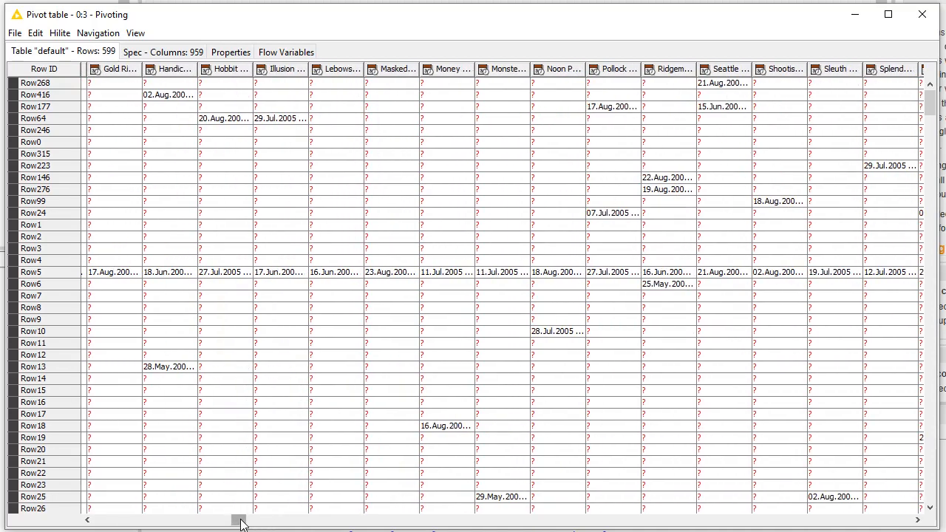
Return to the first movie columns of the pivot table and close the table
left_click_drag(240, 523, 101, 521)
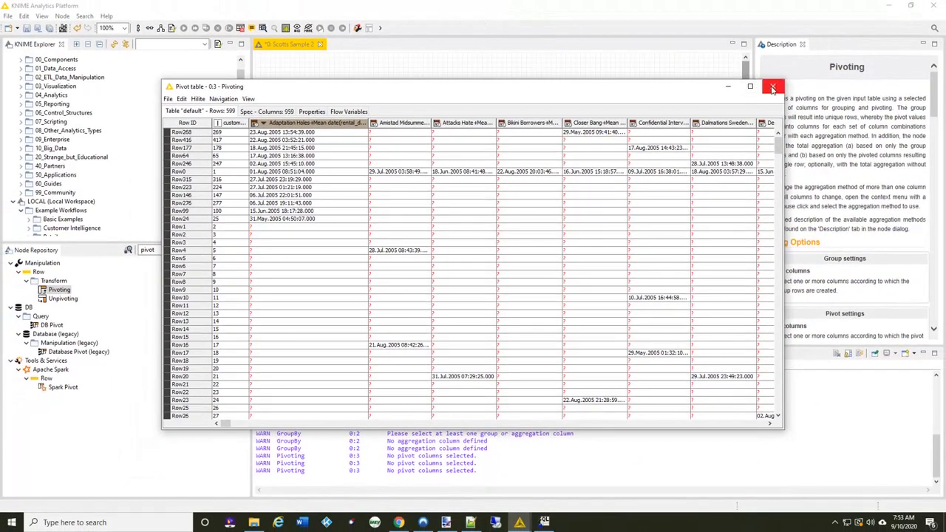
left_click(772, 88)
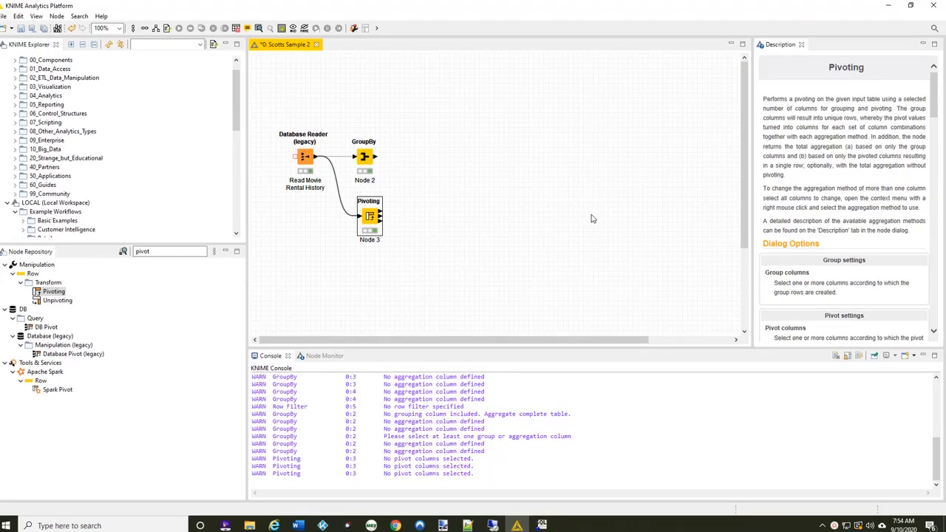
Find the GroupBy node, add another one above the existing GroupBy node, and connect it to the Database Reader output
double_click(164, 252)
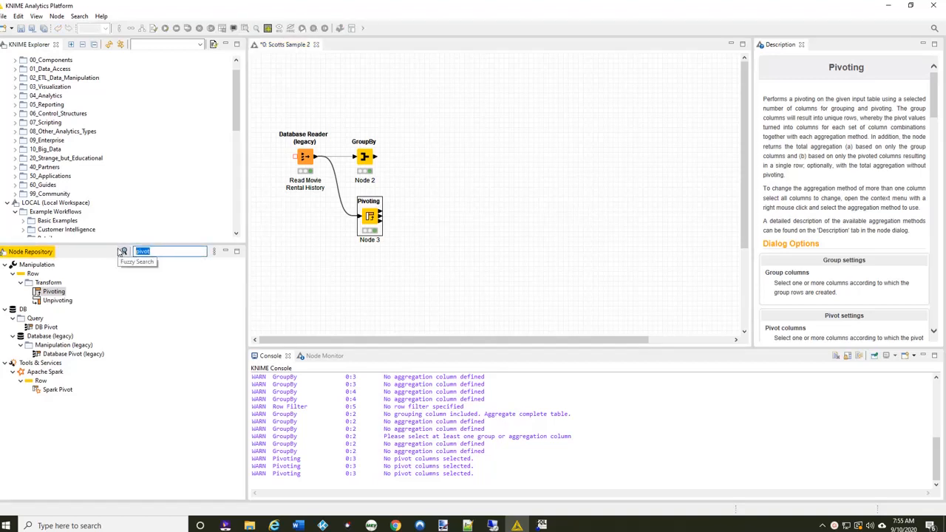
type("group")
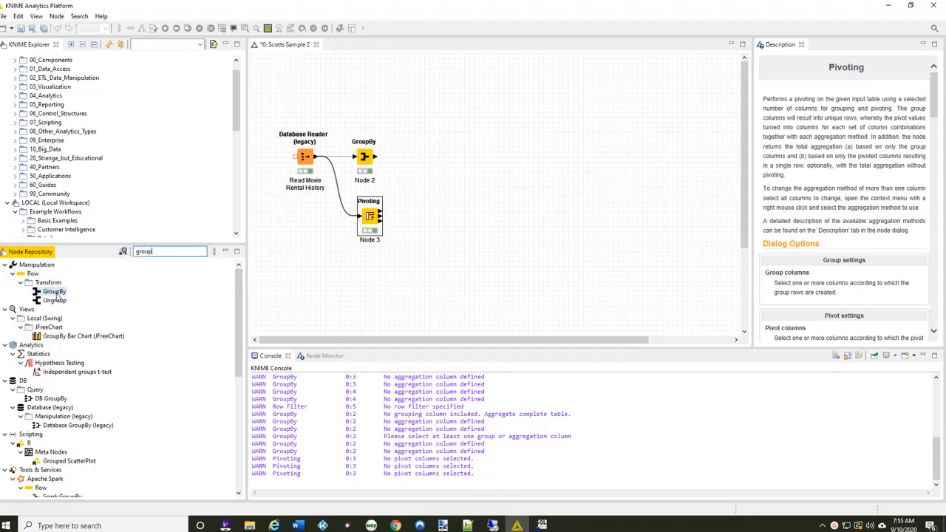
left_click_drag(55, 292, 383, 97)
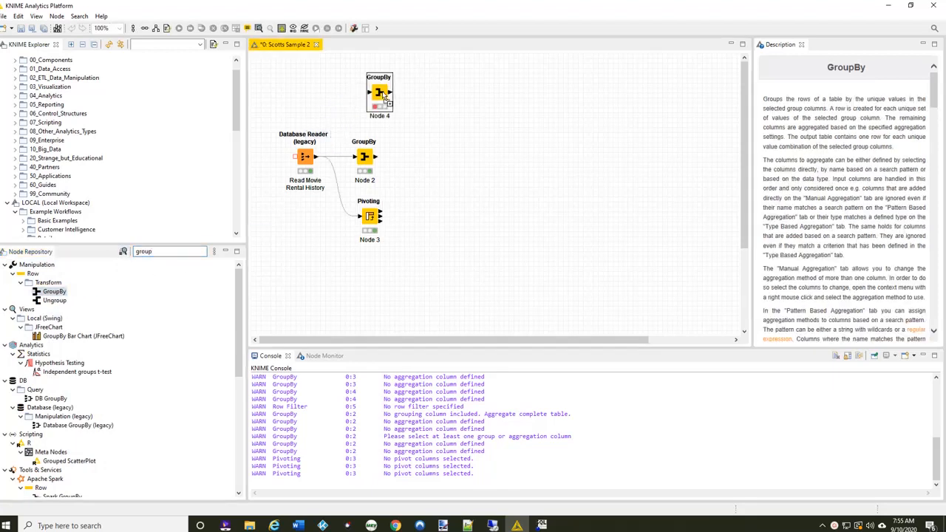
left_click_drag(316, 159, 372, 94)
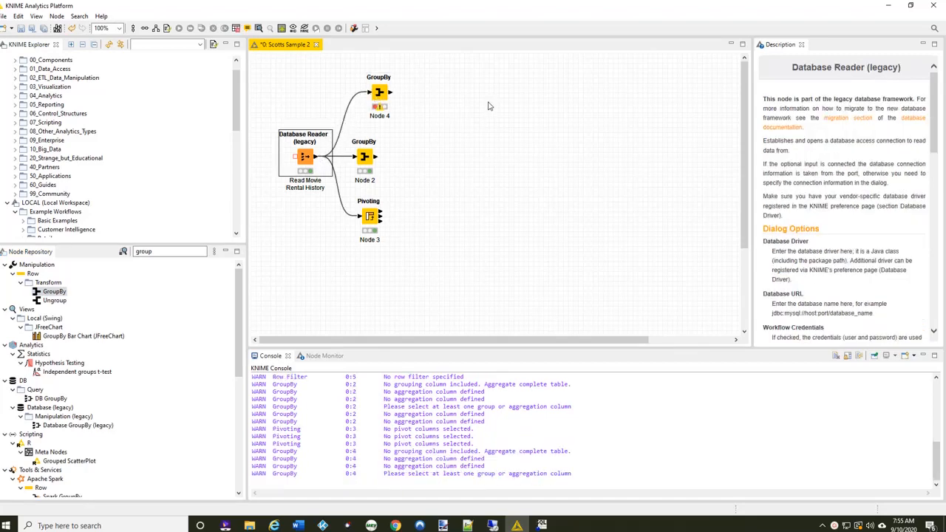
Configure the new GroupBy node to group by customer_id and aggregate title as List (sorted)
double_click(379, 93)
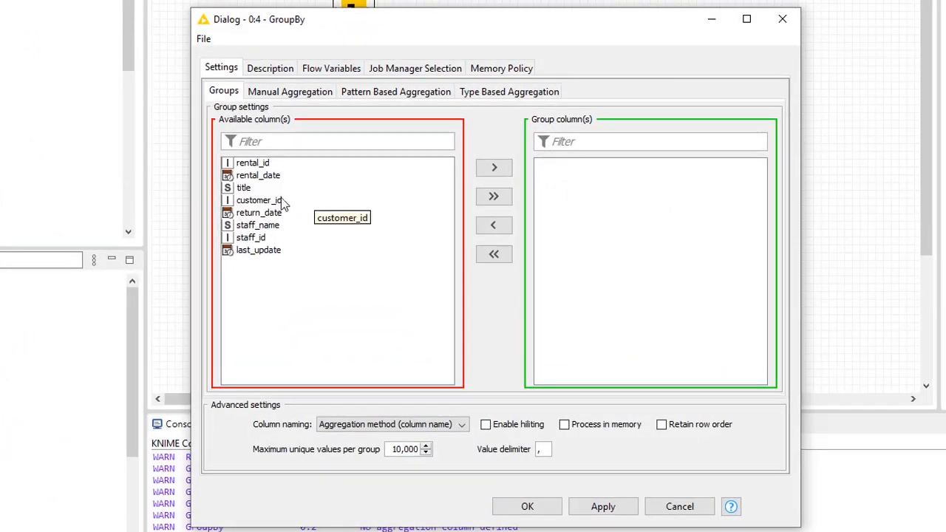
double_click(262, 203)
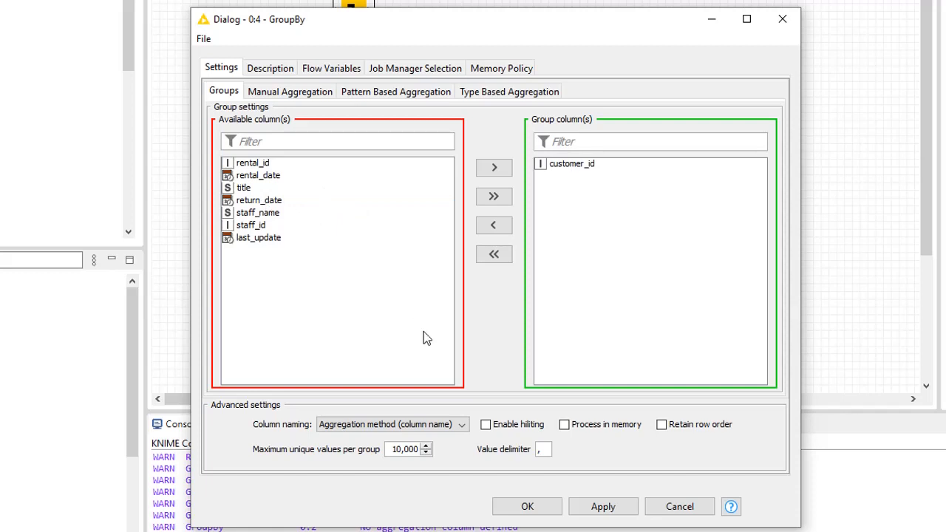
left_click(316, 93)
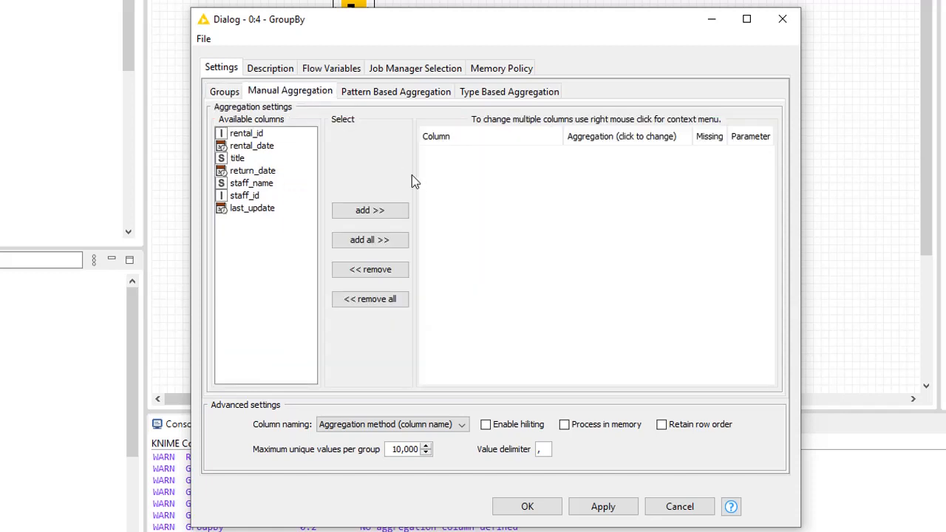
double_click(238, 157)
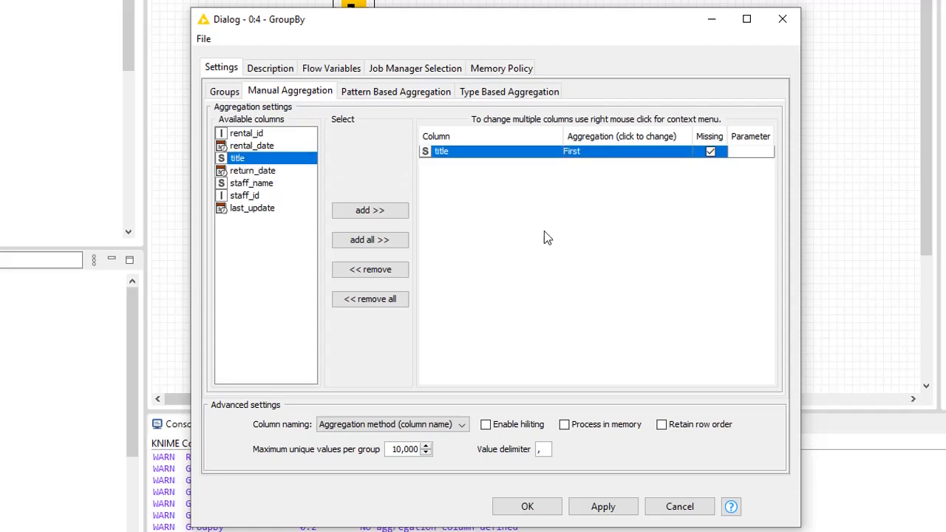
left_click(612, 153)
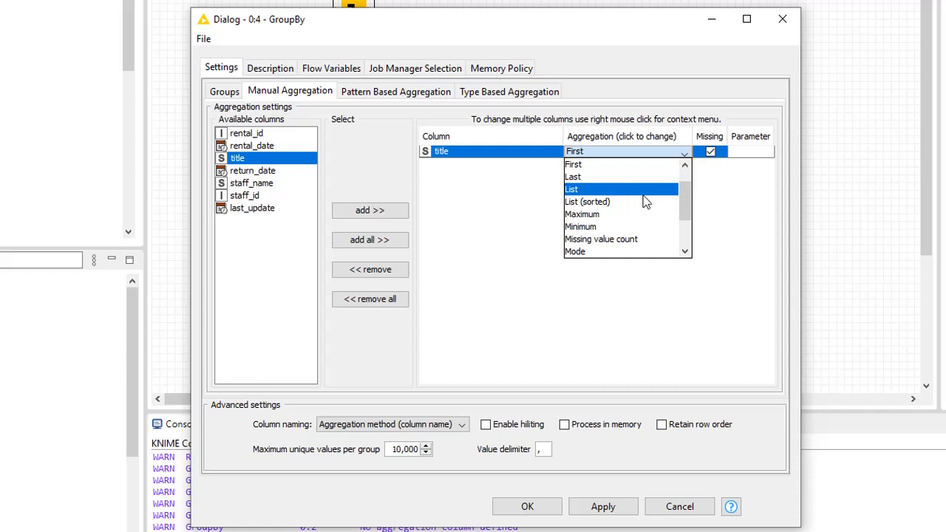
left_click(606, 201)
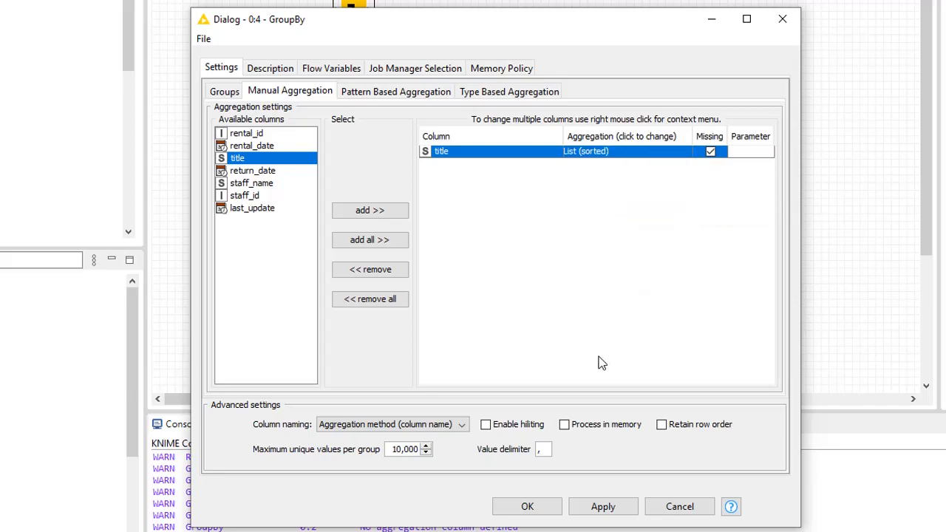
left_click(534, 507)
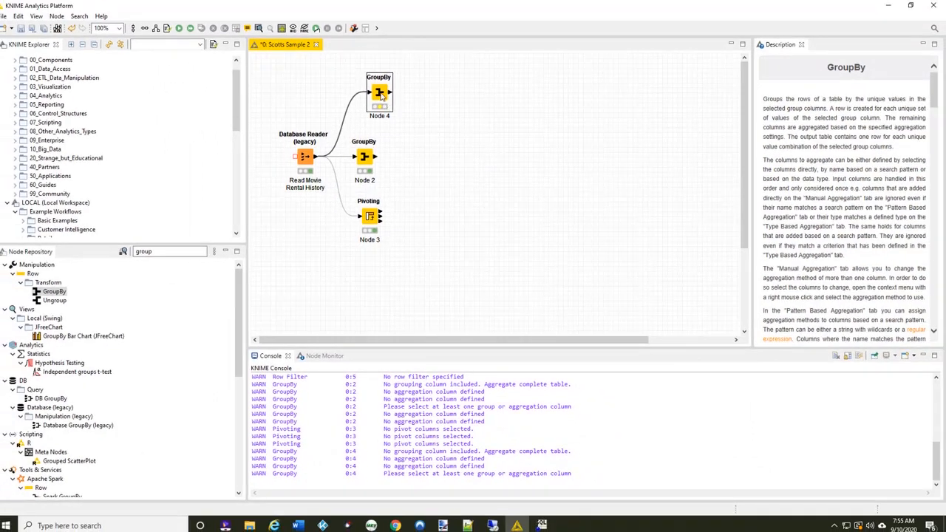
Execute the new GroupBy node and review its group table with the Sorted list(title) column widened
right_click(381, 93)
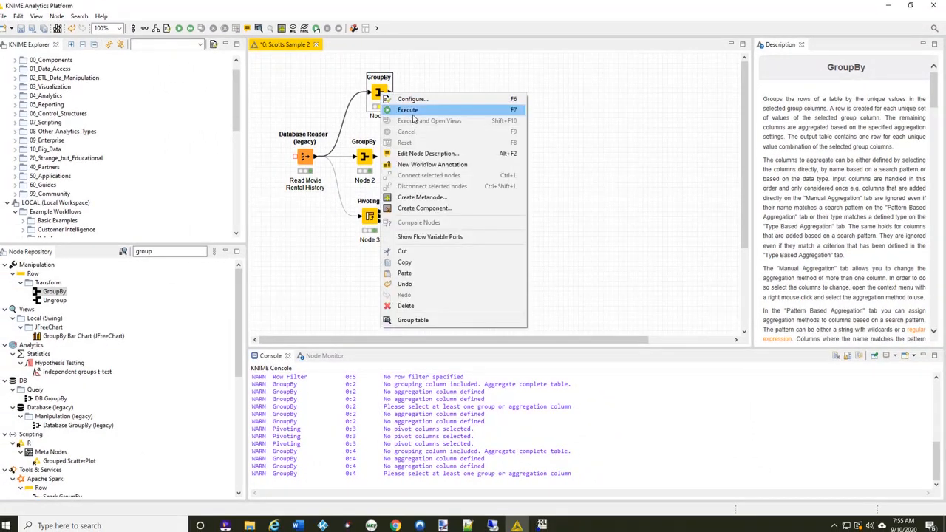
left_click(415, 112)
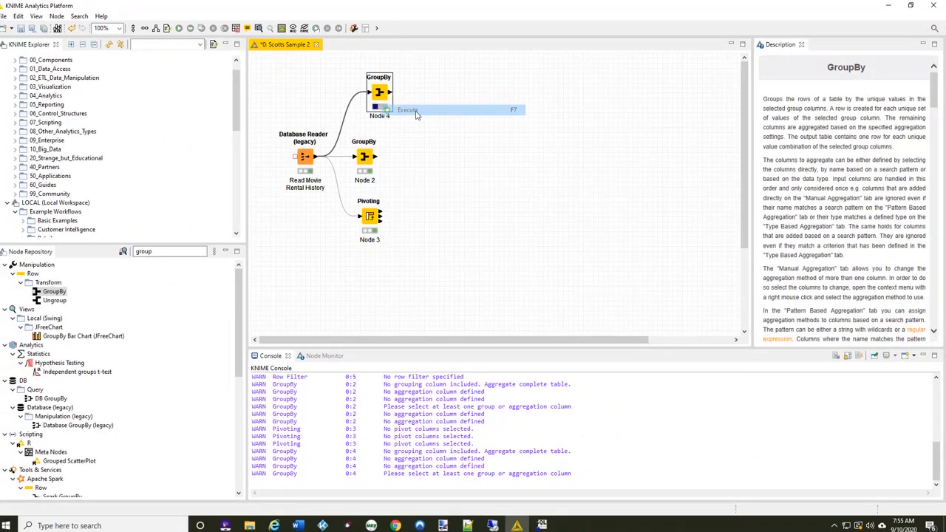
right_click(381, 93)
left_click(419, 318)
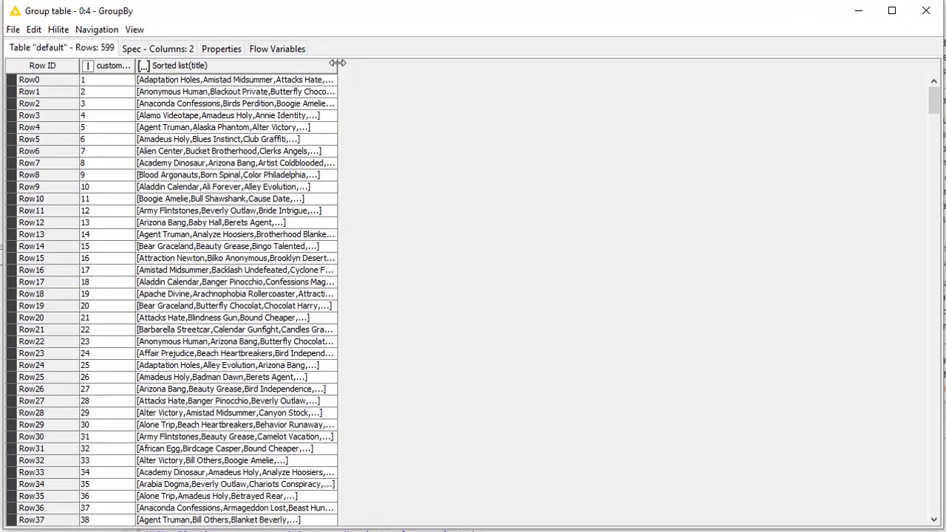
left_click_drag(337, 62, 437, 64)
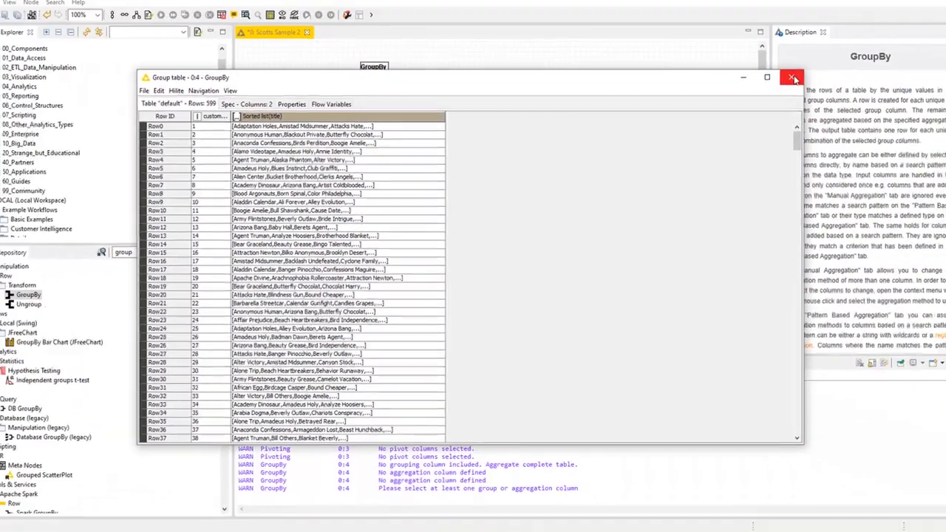
left_click(926, 10)
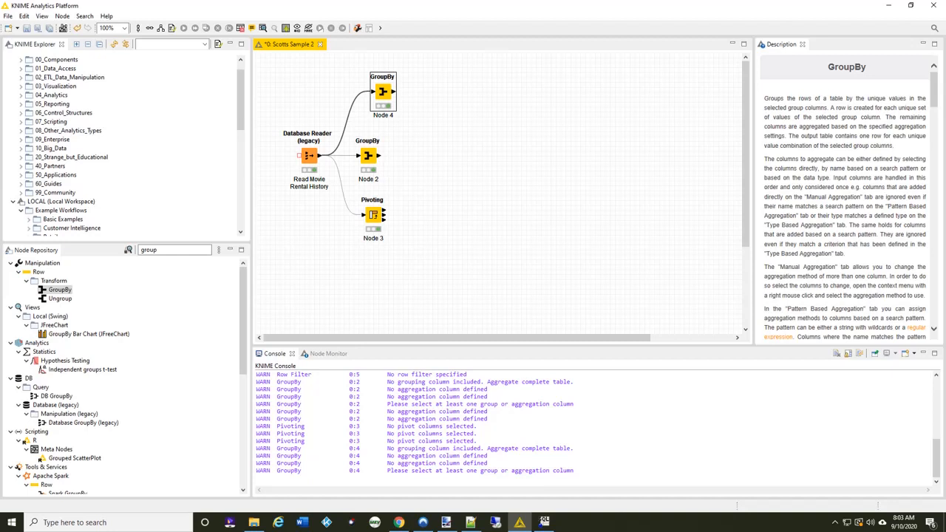
Find the Ungroup node, add it connected after the new GroupBy node, and space it farther from that node
left_click(177, 250)
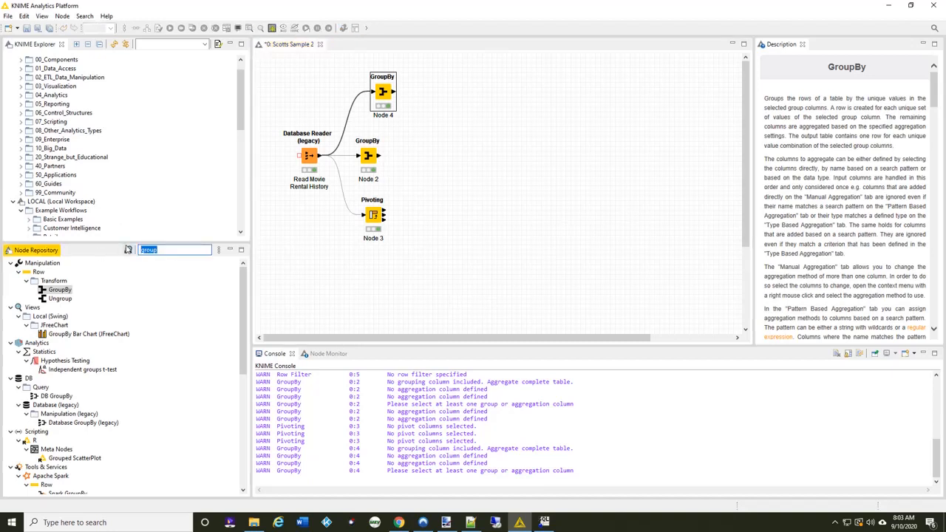
type("ungroup")
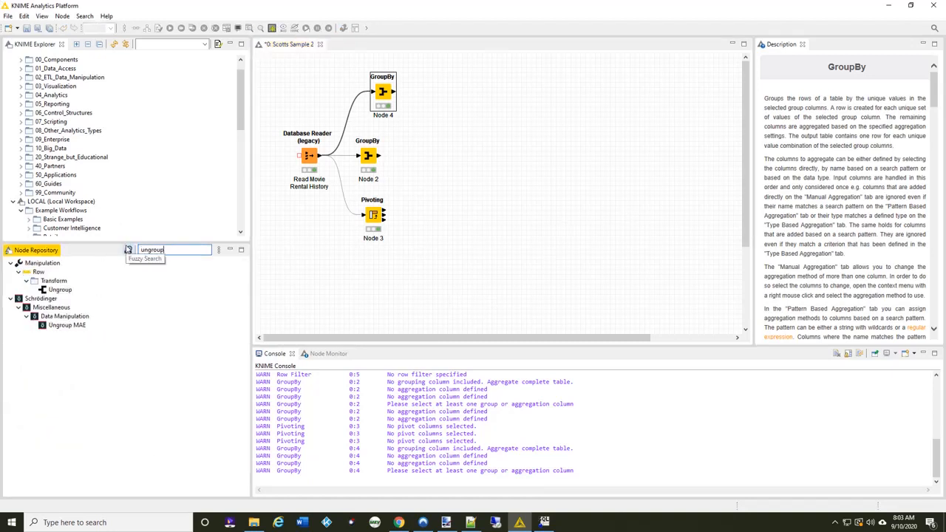
double_click(63, 290)
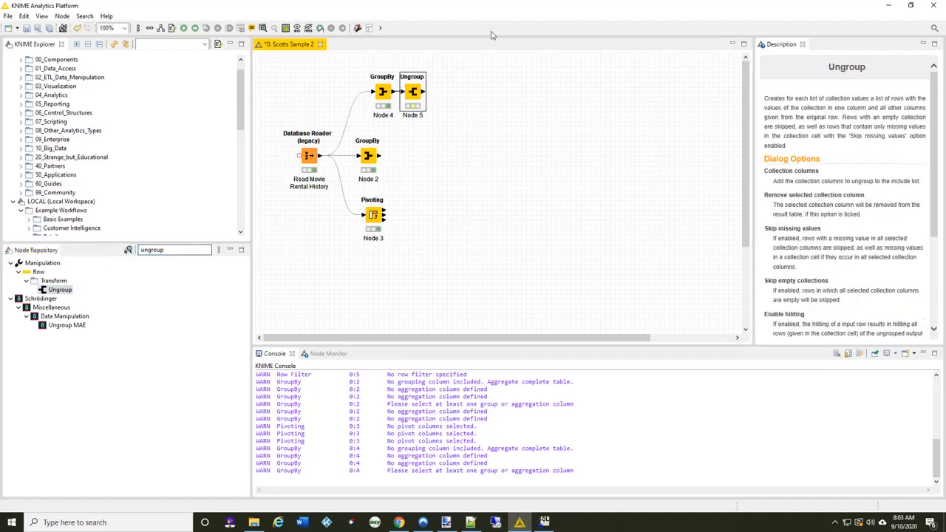
left_click_drag(437, 94, 437, 94)
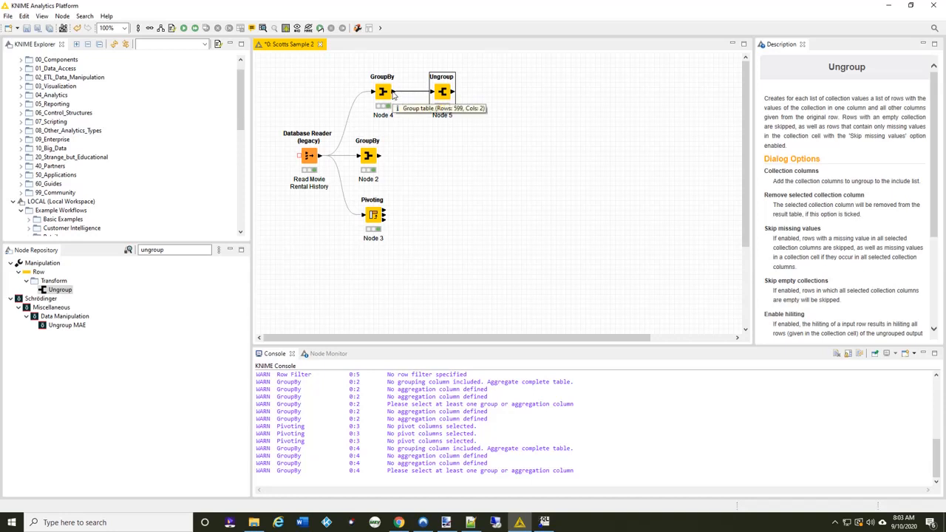
Review the sorted title lists in the group table of the GroupBy node that feeds Ungroup
right_click(393, 93)
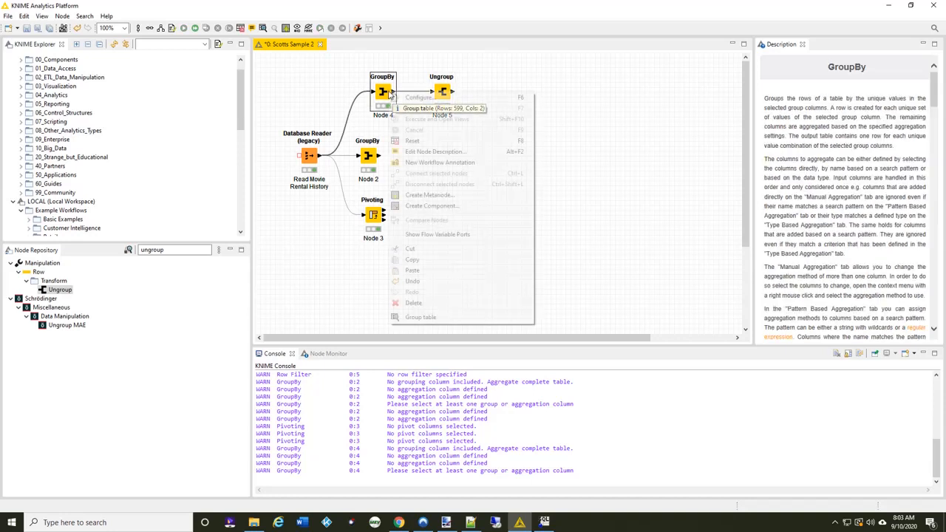
left_click(435, 323)
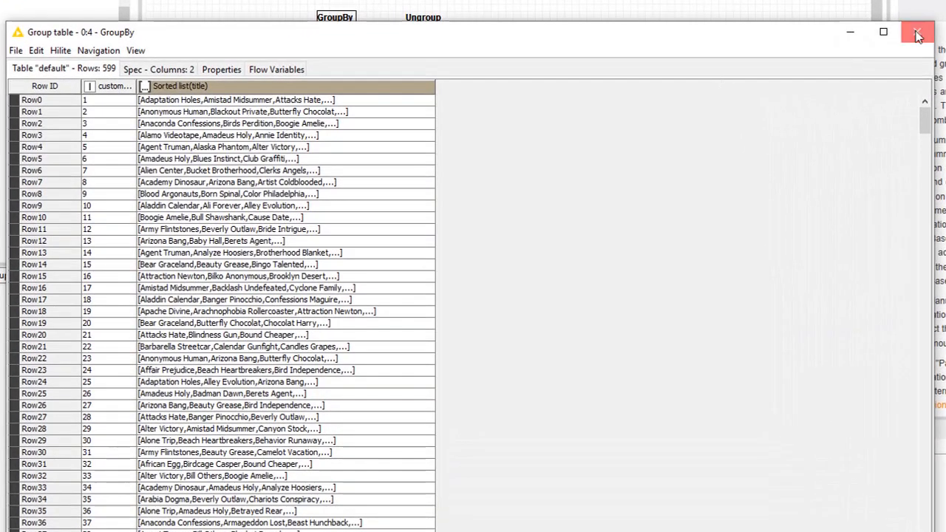
left_click(916, 30)
Accept the Ungroup configuration with Sorted list(title) as the included collection column and execute the node
double_click(427, 43)
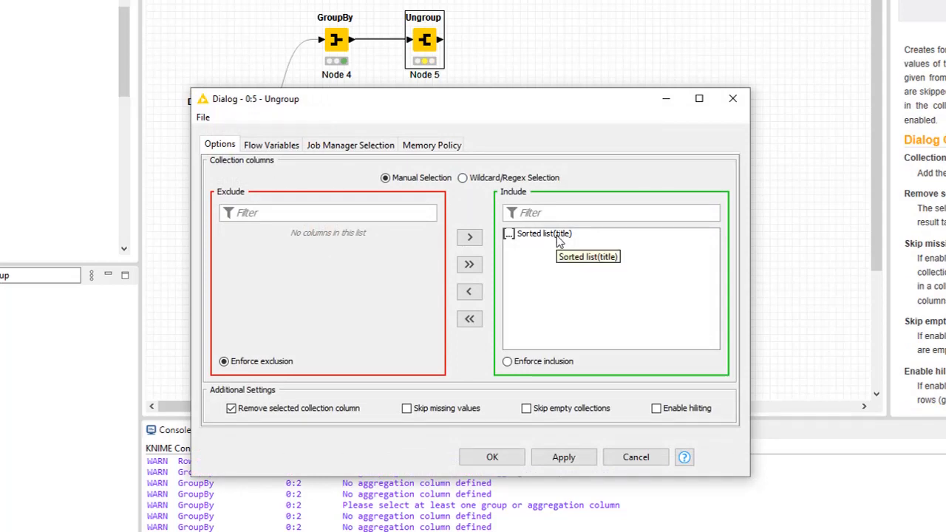
left_click(485, 463)
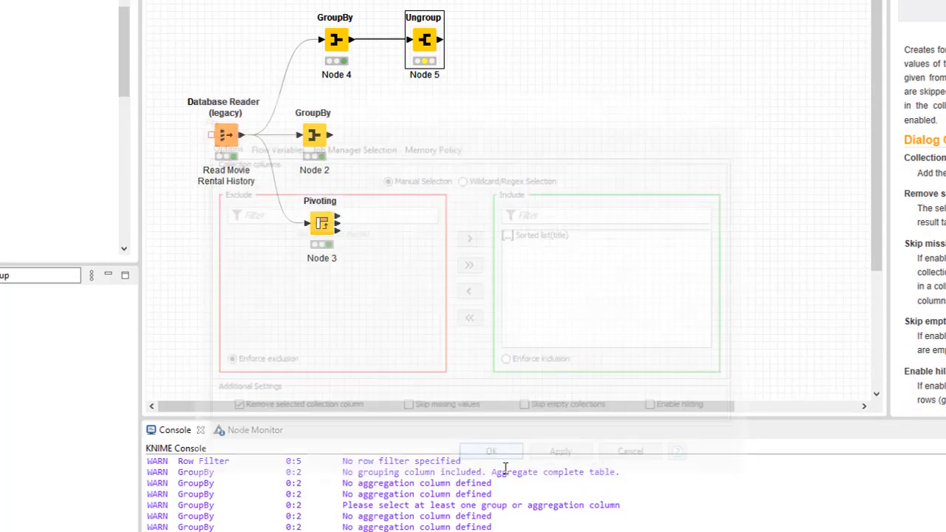
right_click(424, 40)
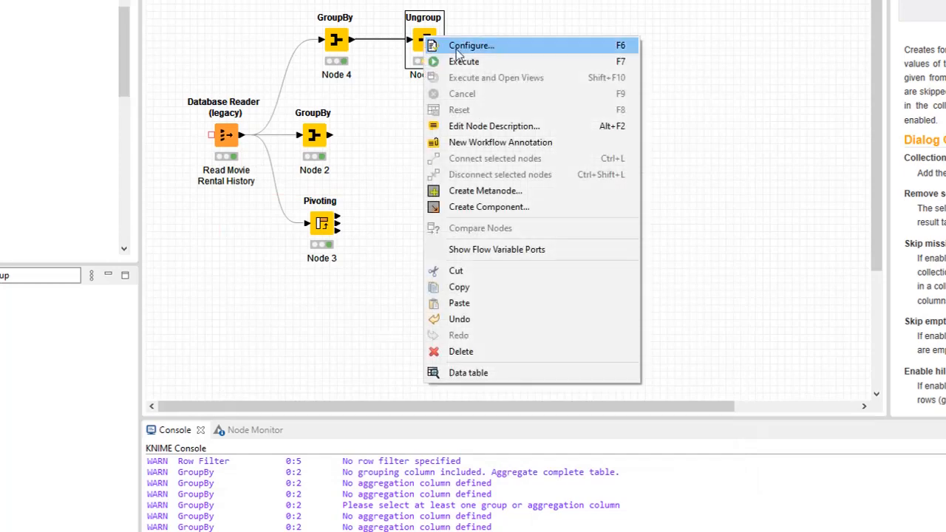
left_click(473, 59)
Examine the Ungroup node's data table for repeated titles per customer, widening the Sorted list(title) column
right_click(433, 44)
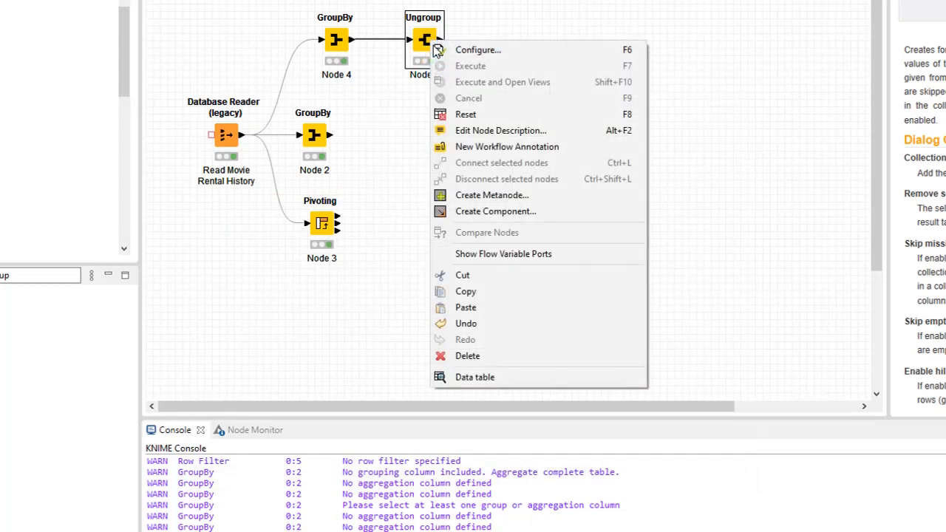
left_click(491, 378)
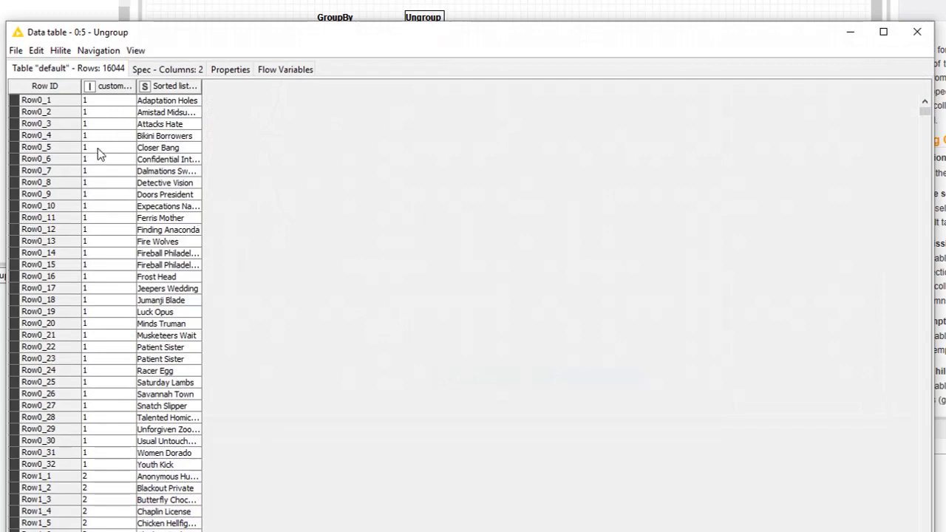
left_click_drag(201, 85, 266, 85)
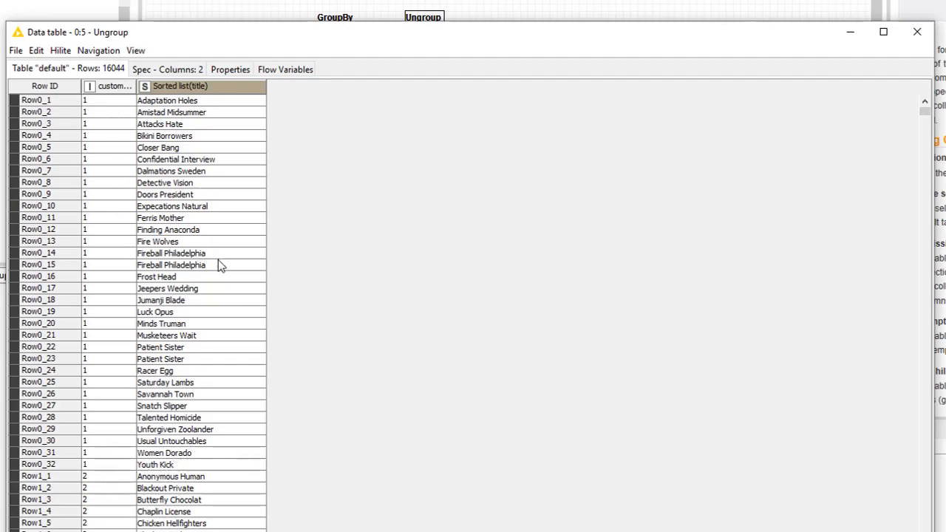
scroll(158, 408, "down", 4)
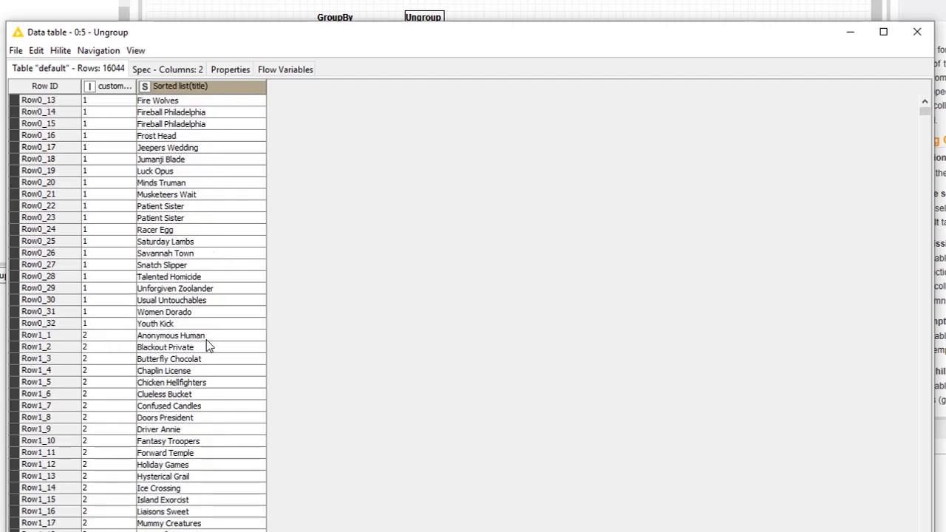
scroll(208, 344, "down", 12)
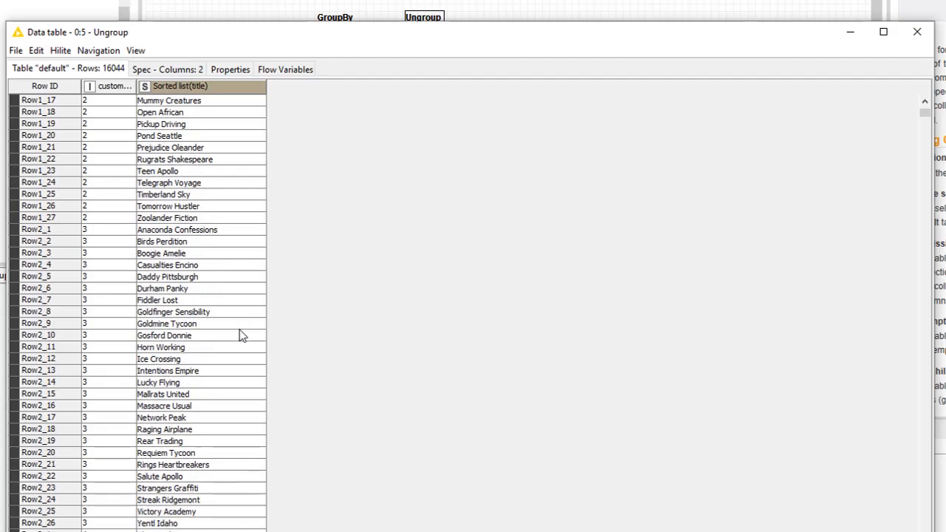
scroll(241, 335, "down", 4)
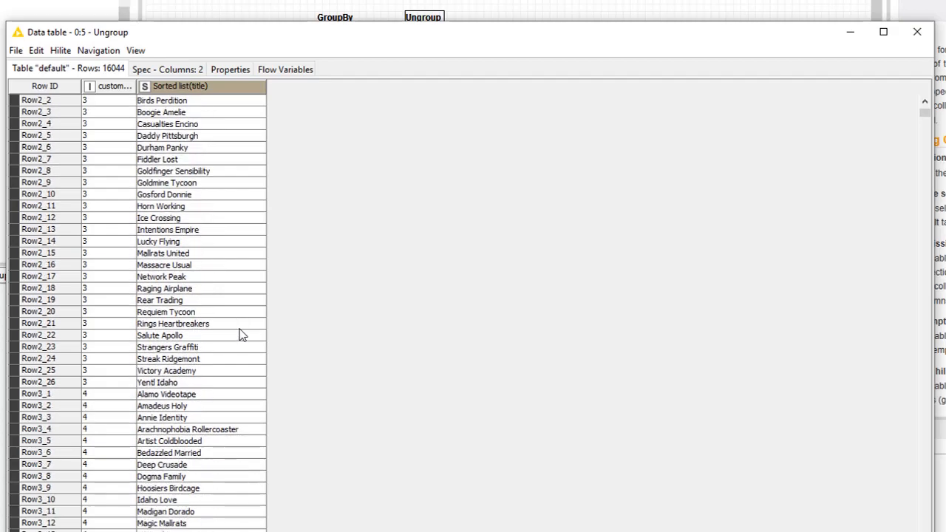
left_click(920, 33)
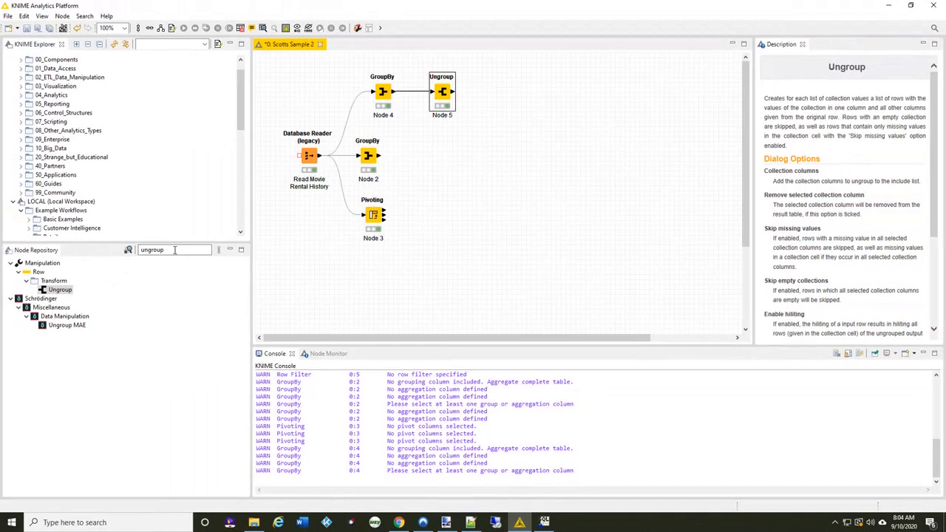
Find the Split Collection Column node, add it below Ungroup, and connect it to the output of the GroupBy node that feeds Ungroup
left_click_drag(68, 268, 0, 274)
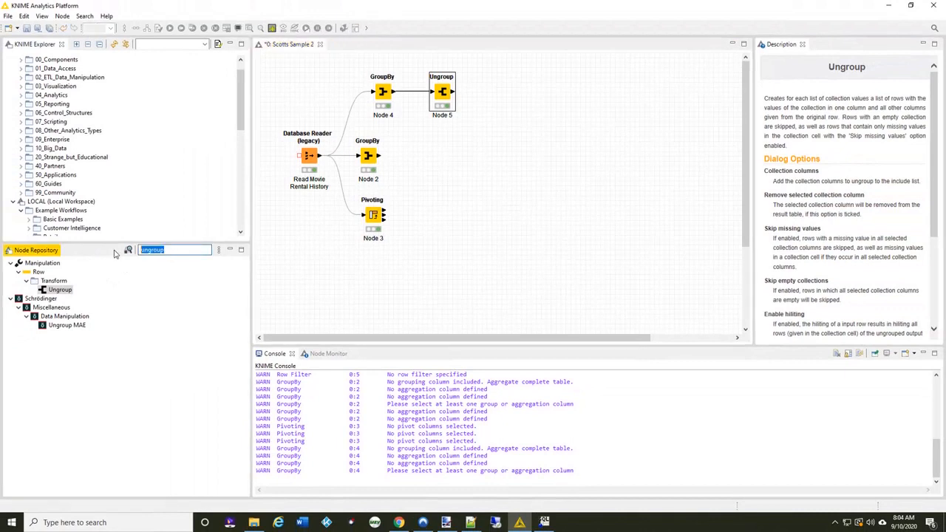
type("split")
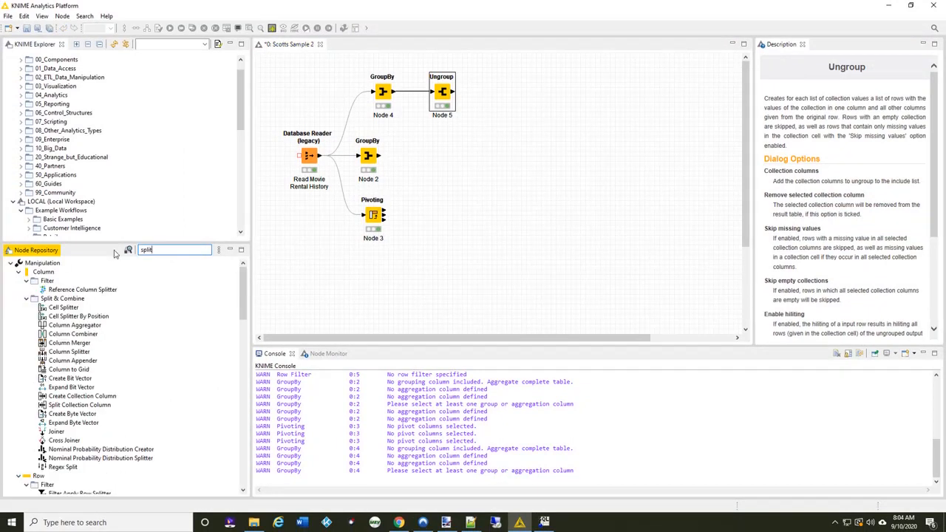
type(" cp")
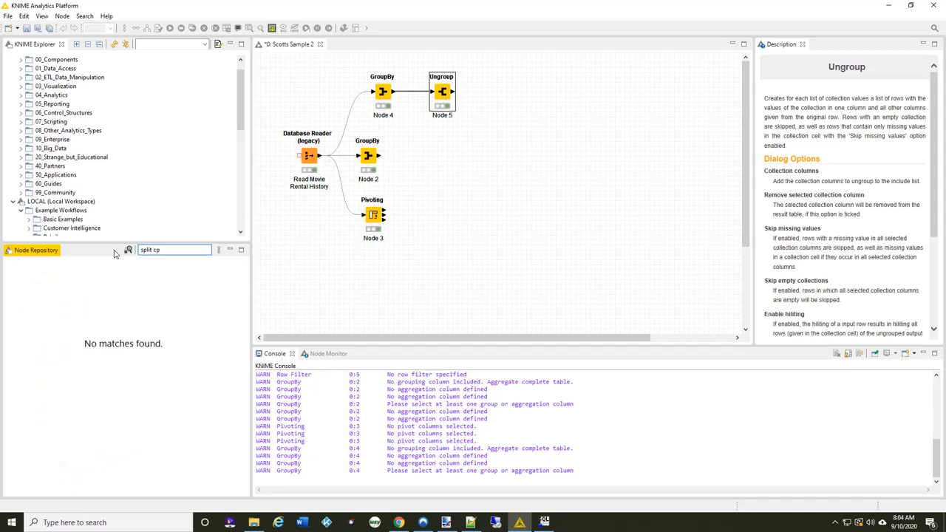
key("BackSpace")
type("o")
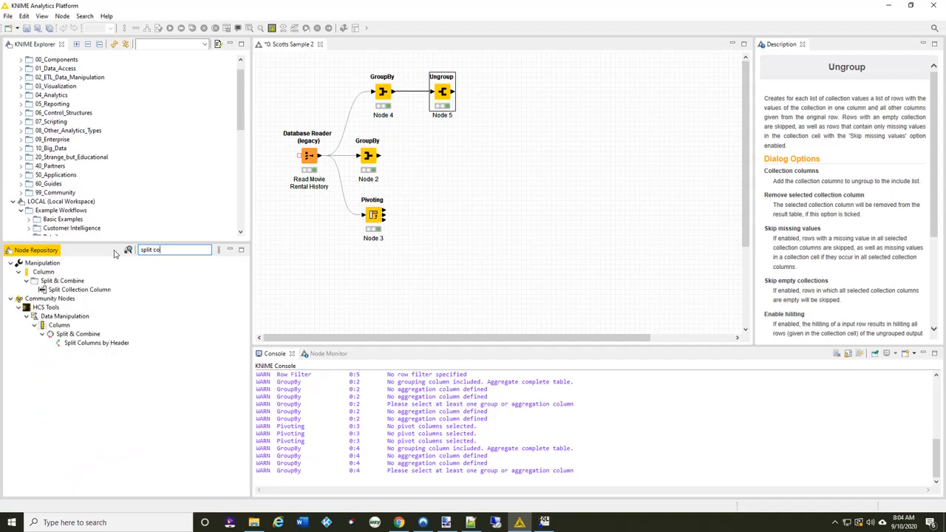
left_click(96, 291)
left_click_drag(96, 291, 444, 142)
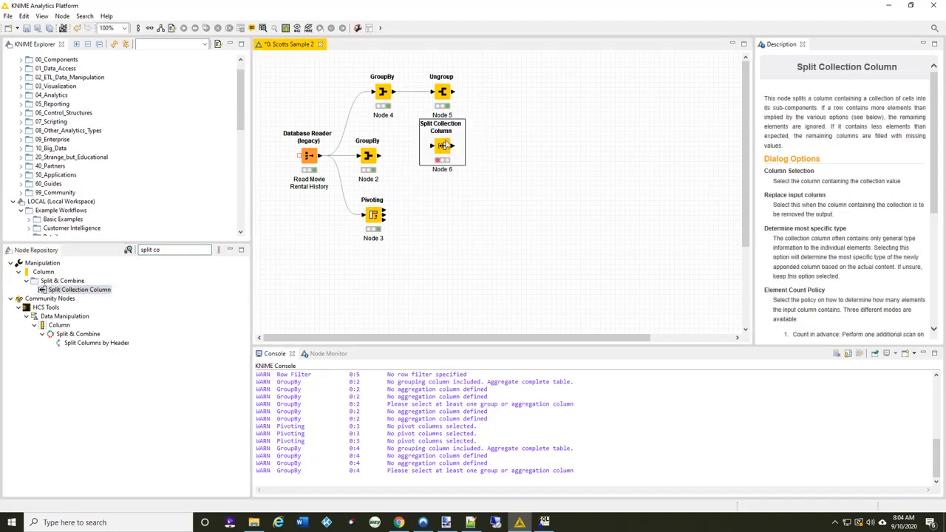
left_click_drag(393, 93, 437, 150)
Accept the Split Collection Column configuration with Sorted list(title) and the Best effort element count policy, and execute the node
double_click(442, 147)
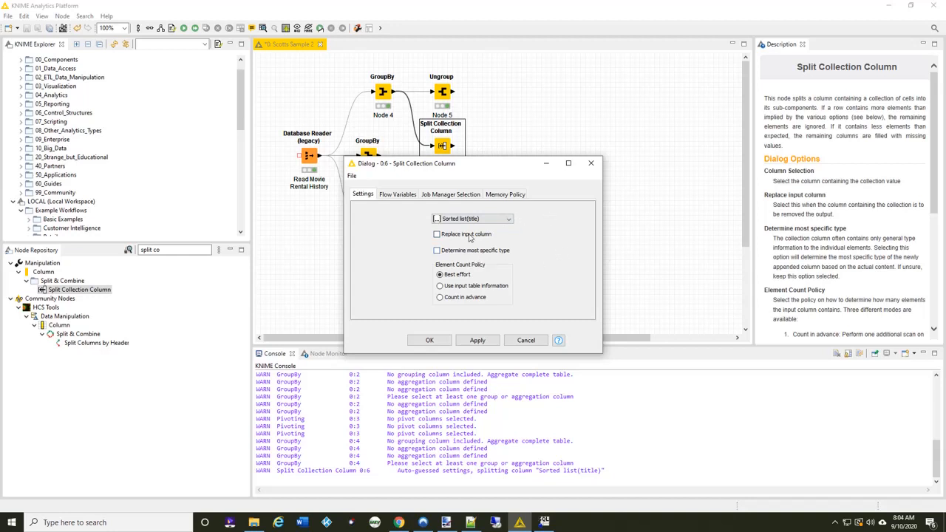
left_click(430, 339)
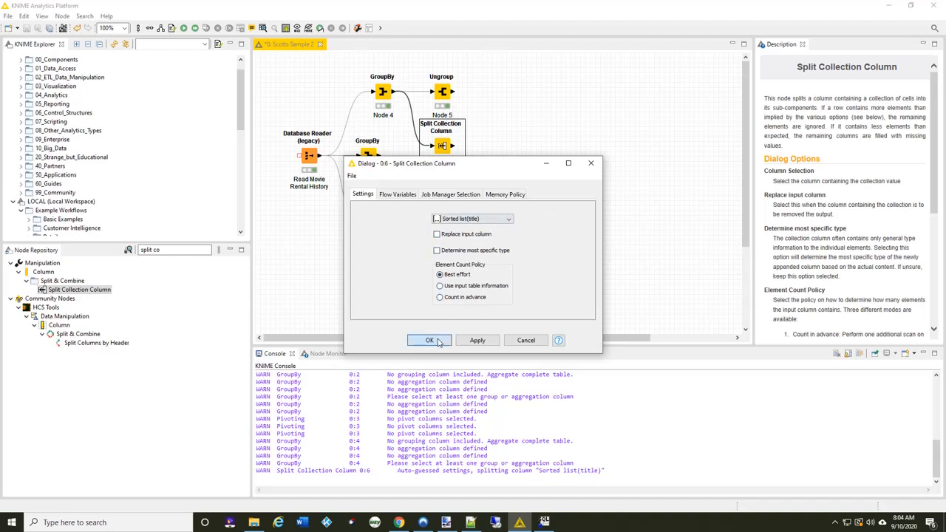
right_click(450, 150)
left_click(488, 163)
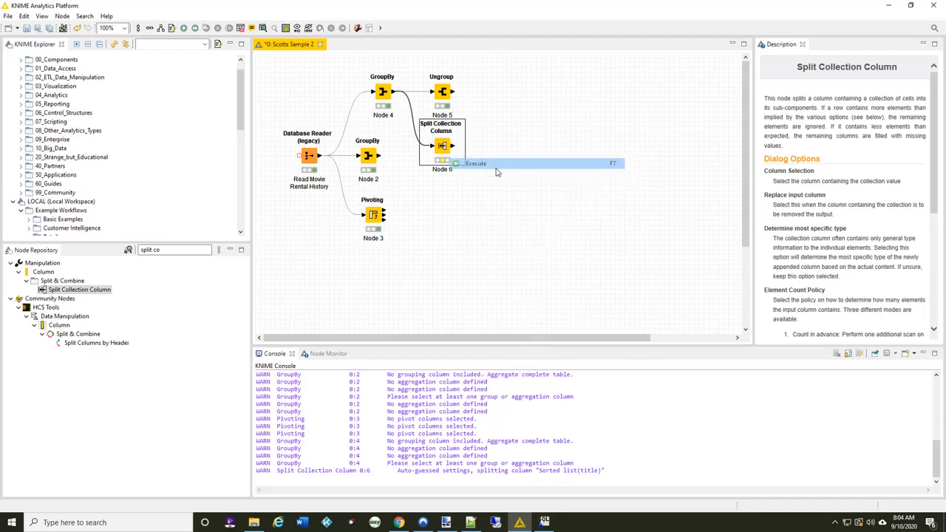
Review how the title lists are split into separate columns in the Split Collection Column node's output table
right_click(444, 149)
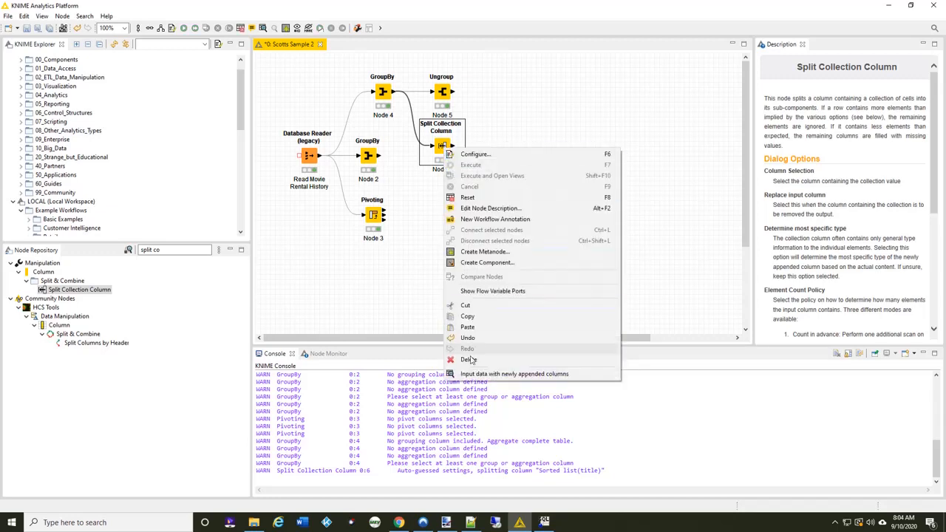
left_click(488, 374)
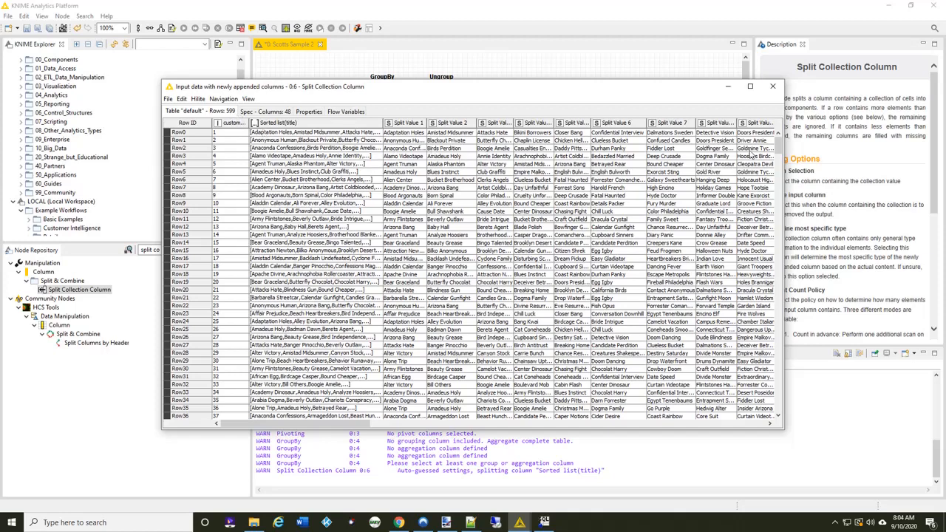
key("Escape")
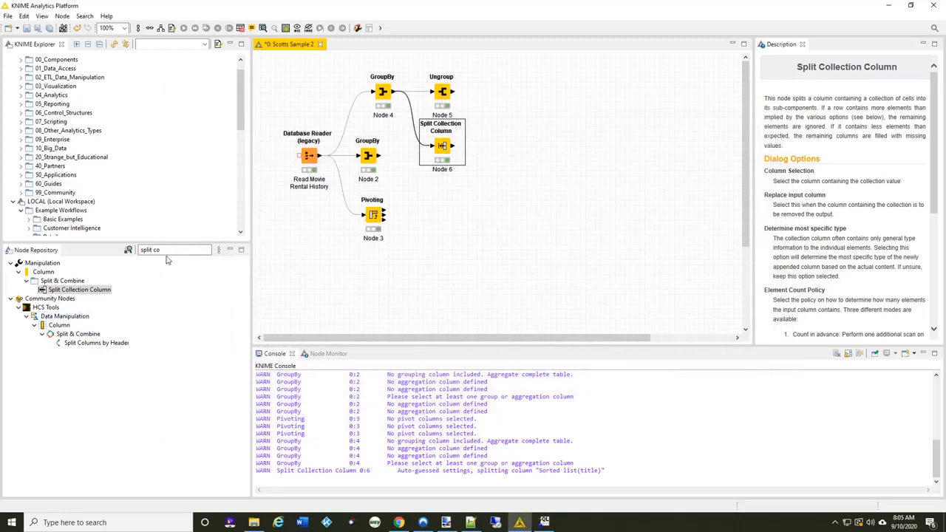
Find the Collection to String node, add it below Split Collection Column, and connect it to the GroupBy node that feeds Ungroup
left_click_drag(168, 251, 50, 254)
type("c")
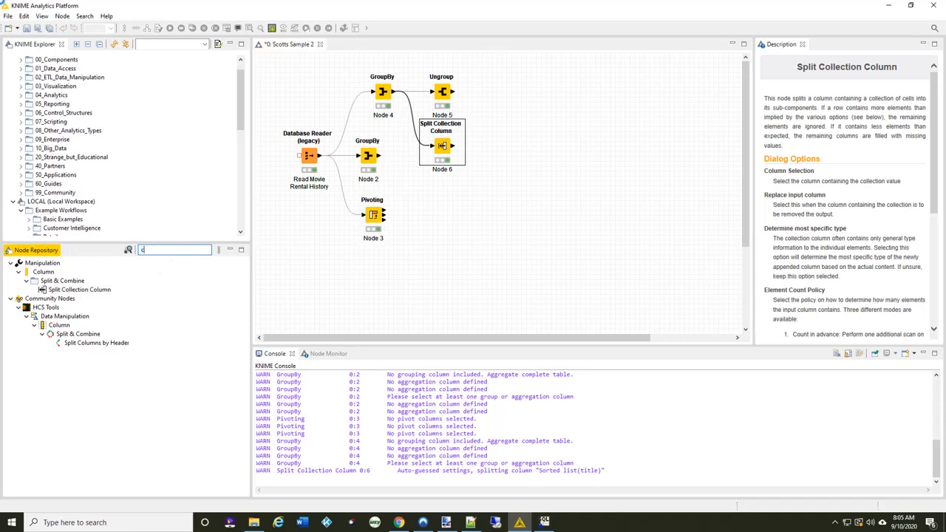
type("ollection")
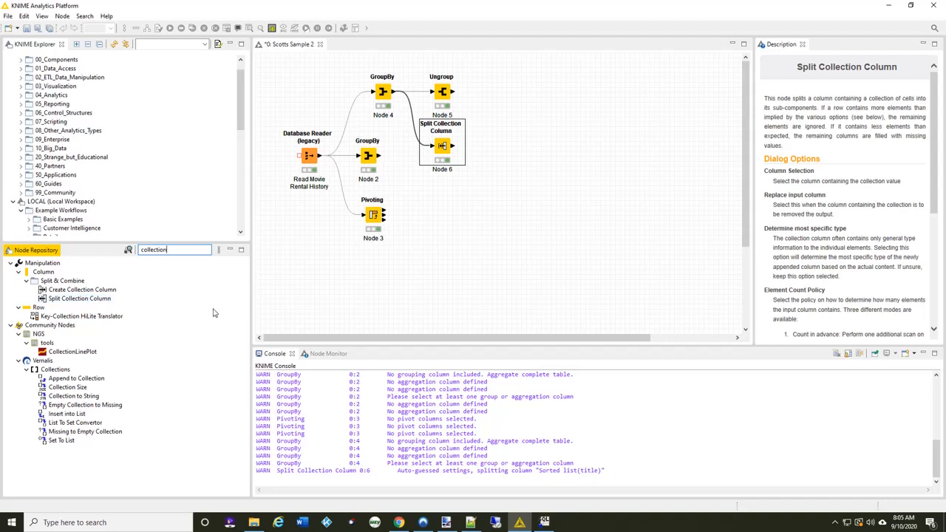
left_click_drag(405, 255, 442, 209)
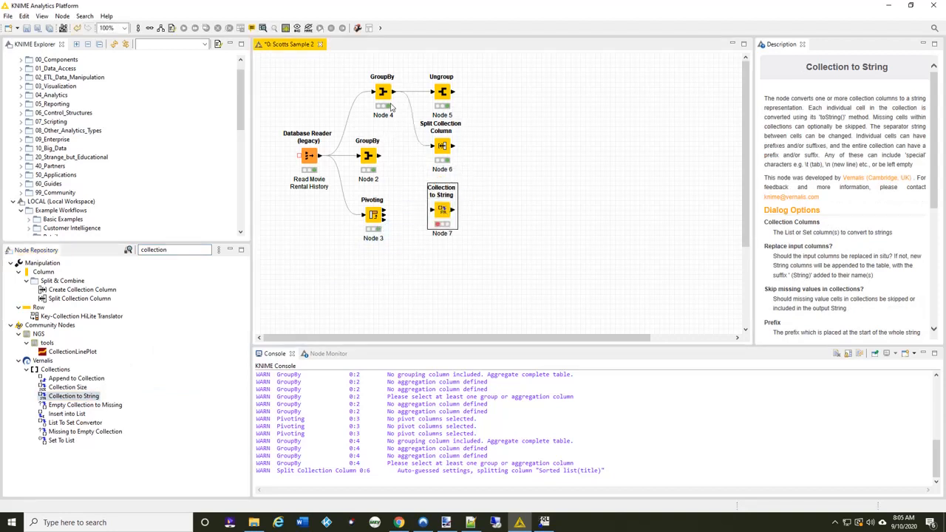
left_click_drag(394, 91, 441, 212)
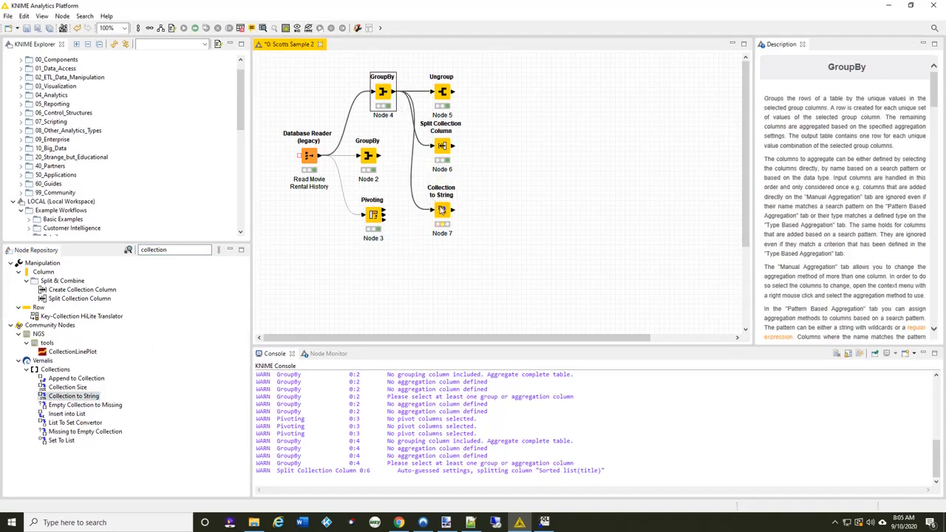
Configure Collection to String for Sorted list(title) with an empty prefix and an empty suffix, and execute the node
double_click(441, 210)
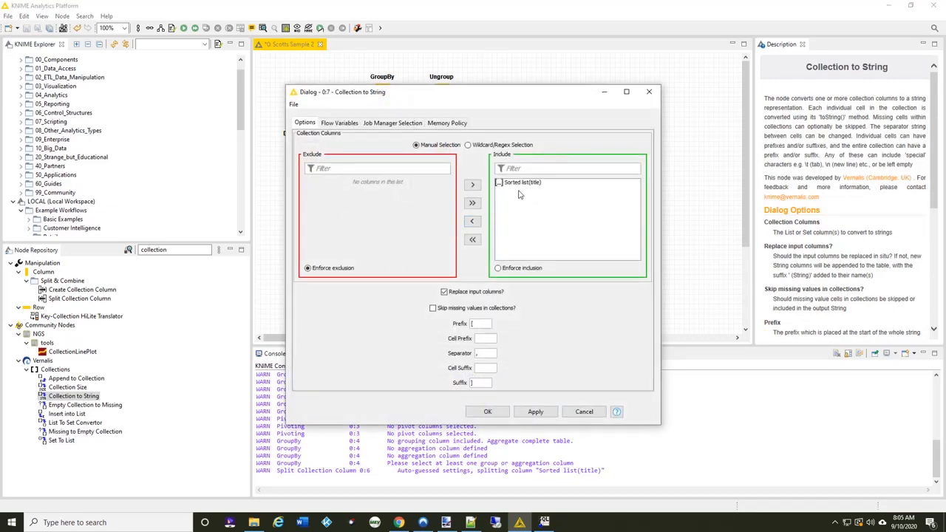
left_click_drag(479, 325, 414, 325)
key("BackSpace")
left_click_drag(484, 382, 423, 382)
key("BackSpace")
left_click(488, 412)
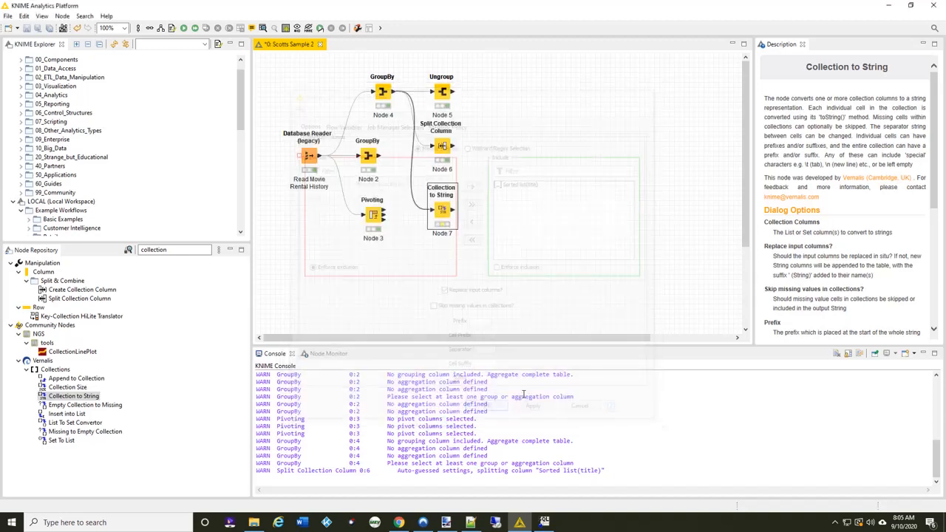
right_click(447, 216)
left_click(470, 229)
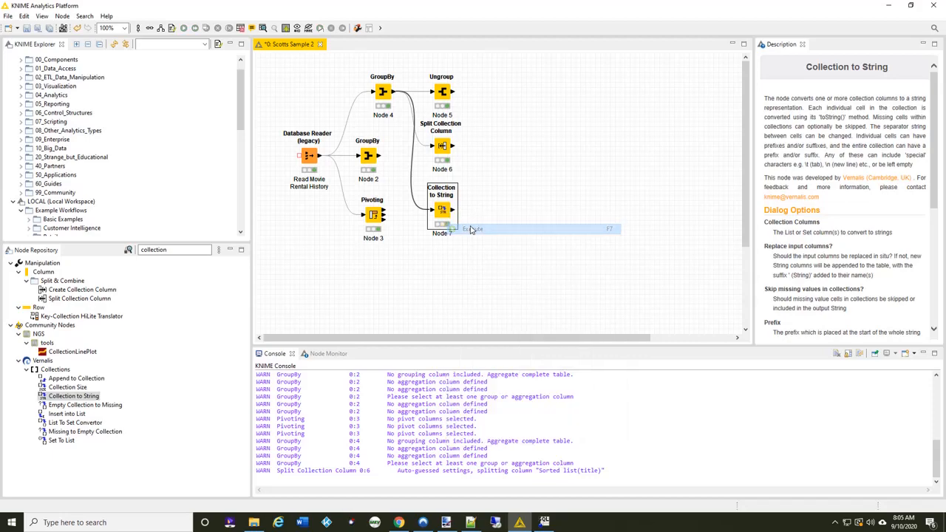
Review the comma-separated title strings per customer in the Collection to String node's output table
right_click(445, 212)
left_click(489, 436)
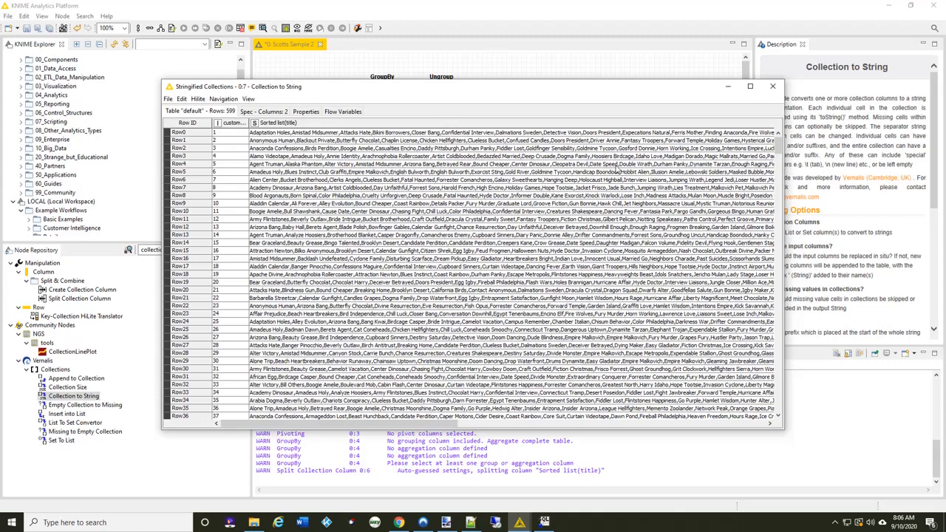
left_click(772, 87)
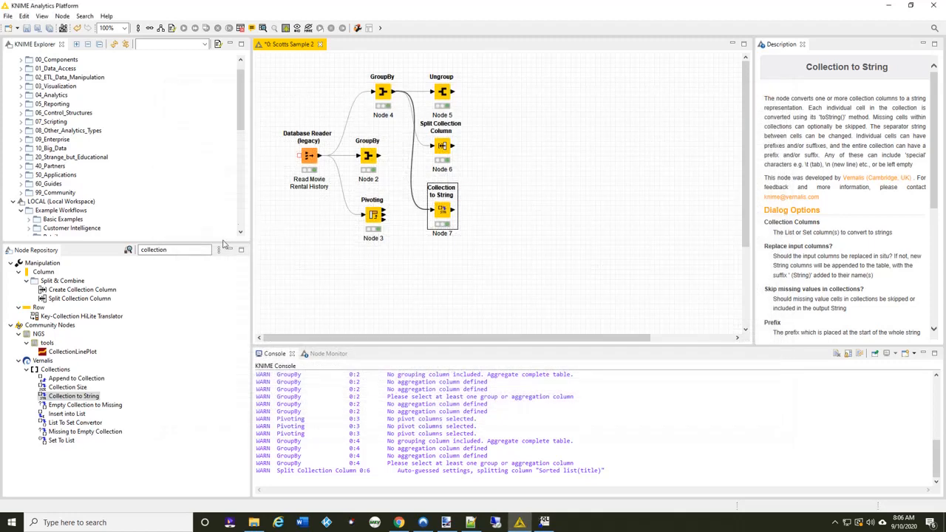
Find the Row Filter node and add it connected after the Collection to String node
left_click_drag(184, 251, 99, 223)
type("r")
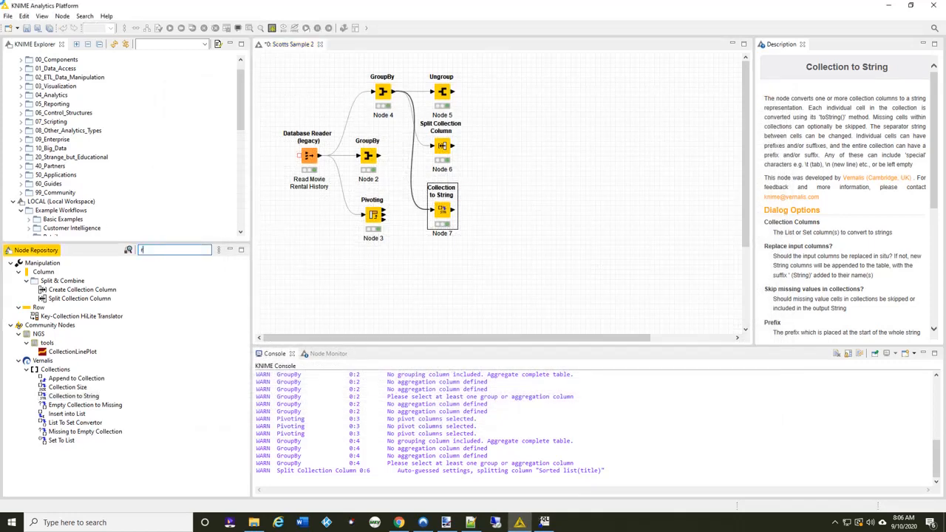
type("ow fi")
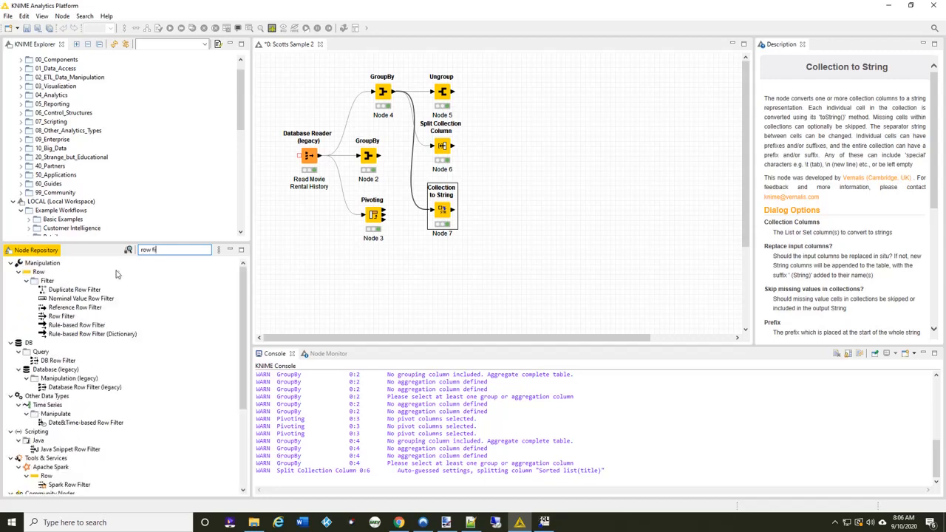
left_click_drag(61, 316, 503, 210)
Configure the Row Filter to include rows whose Sorted list(title) matches the wildcard pattern *Gold River*, and execute the node
double_click(502, 211)
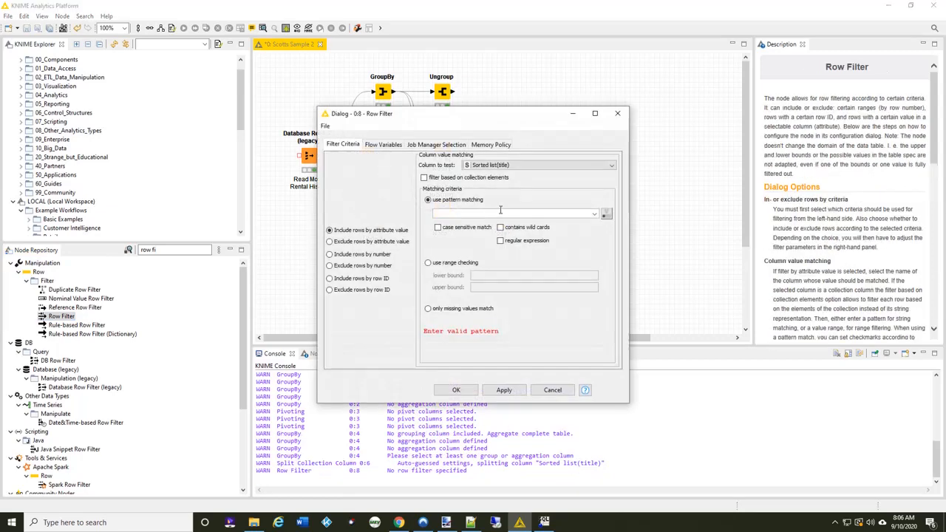
left_click(547, 166)
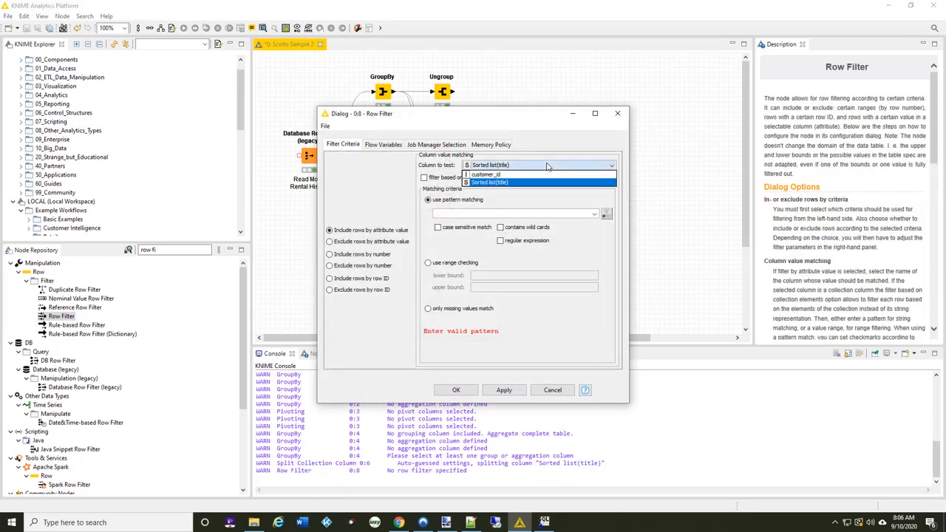
left_click(525, 186)
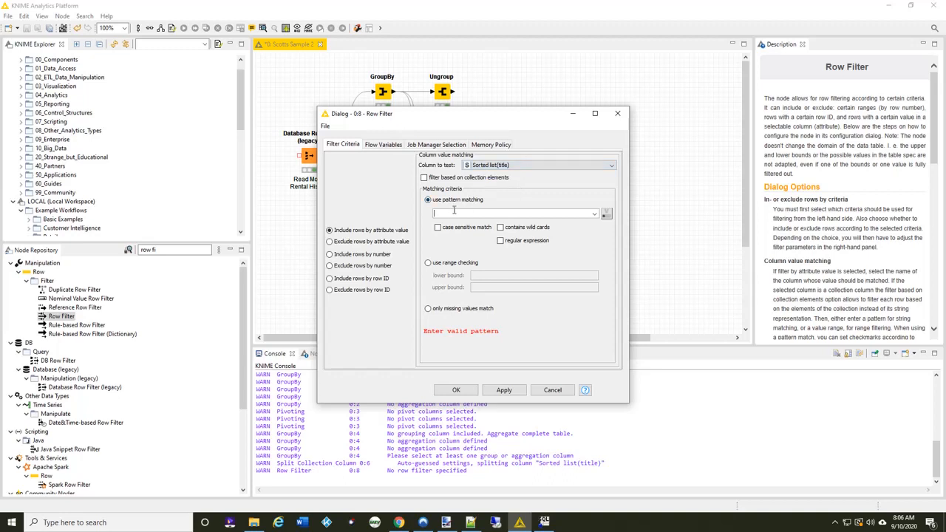
type("*")
key("BackSpace")
type("Gold River*")
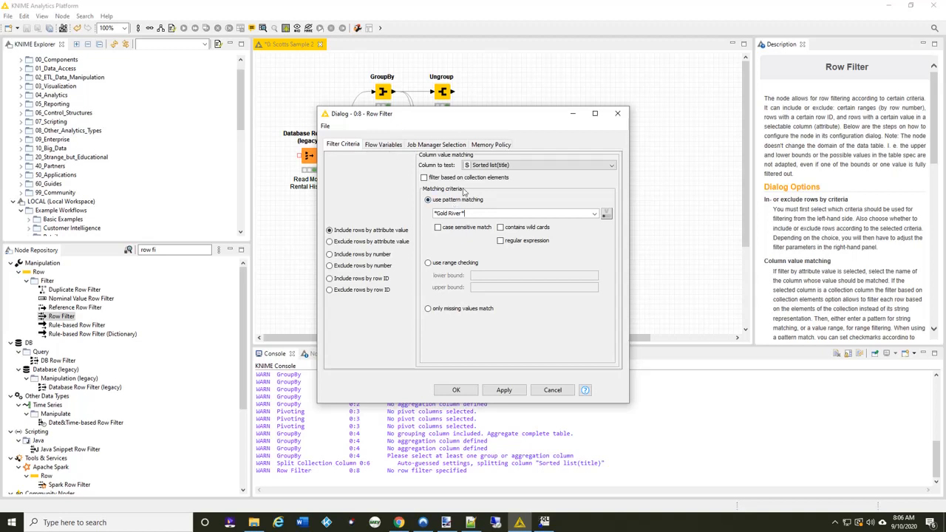
left_click(501, 228)
left_click(455, 390)
right_click(500, 211)
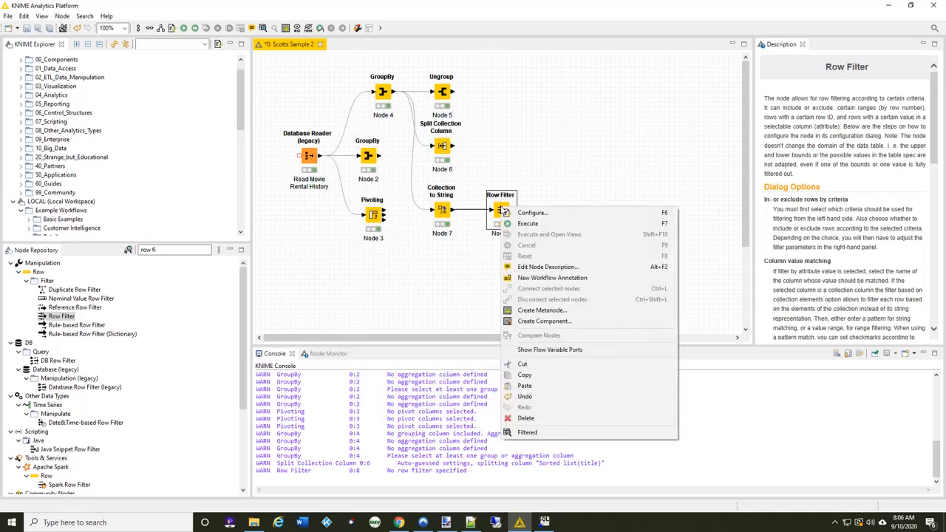
left_click(529, 224)
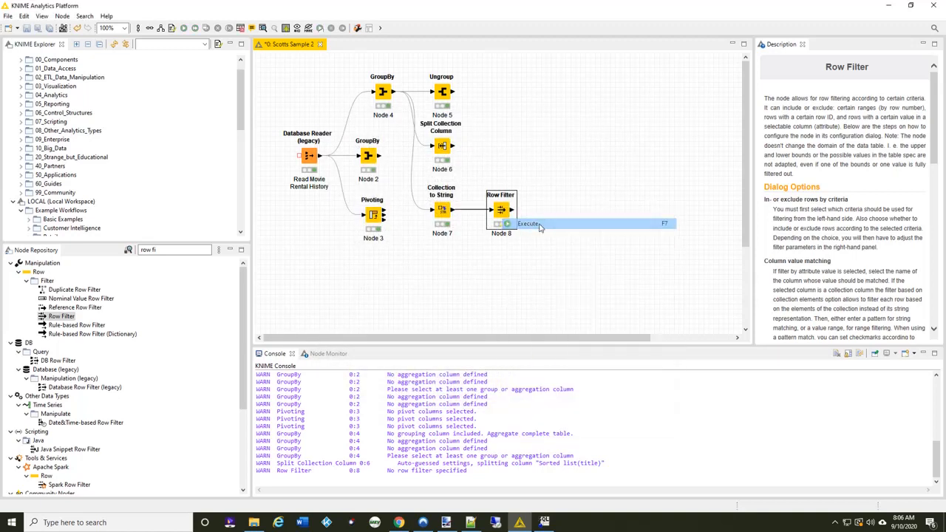
Review the Row Filter node's filtered table for the customers who rented Gold River
right_click(502, 211)
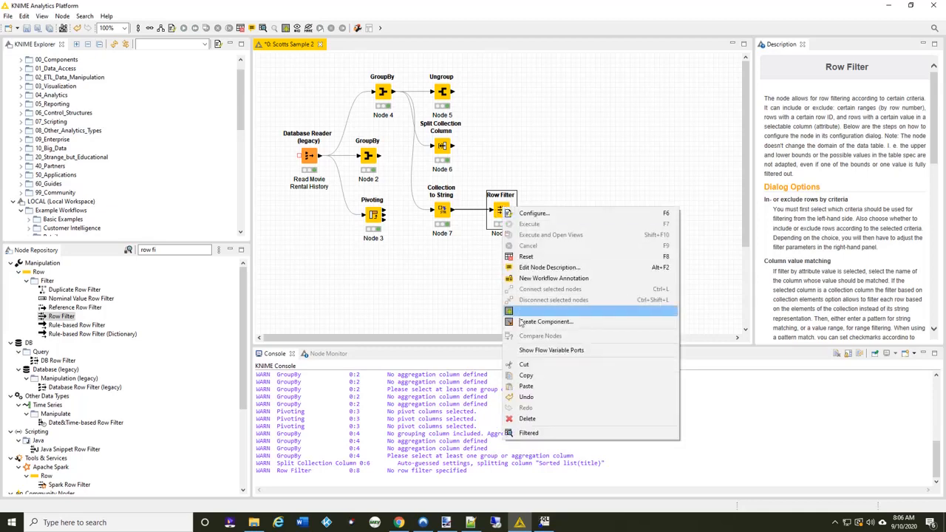
left_click(524, 433)
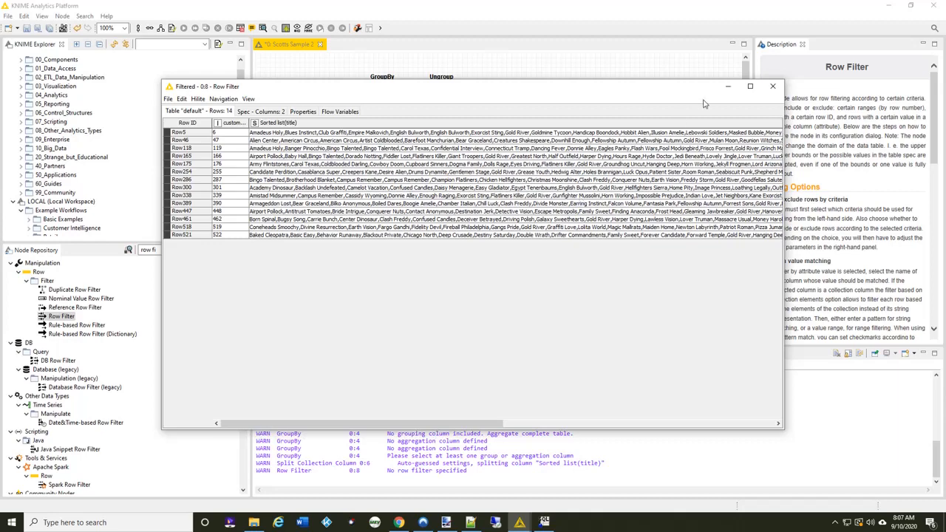
left_click(771, 88)
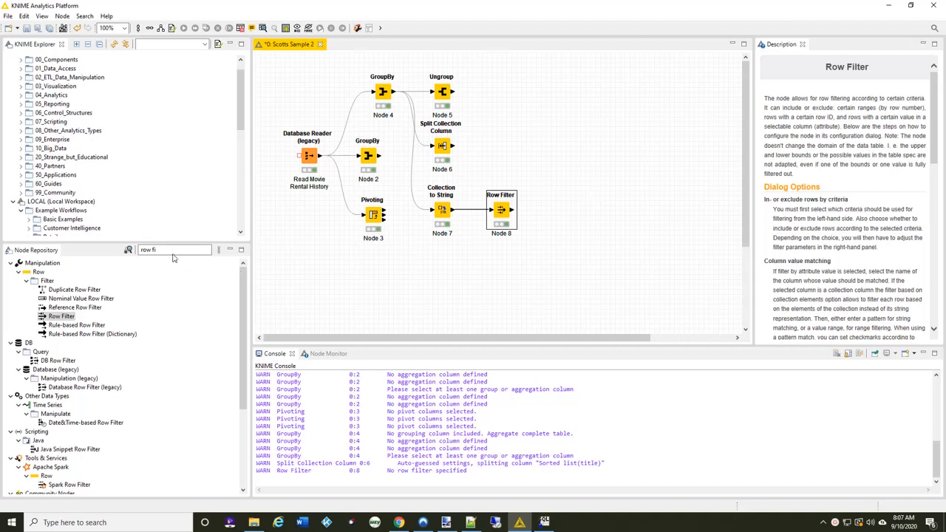
Find the Sorter node, add it below the Pivoting node, and connect it to the Database Reader's output
left_click(144, 251)
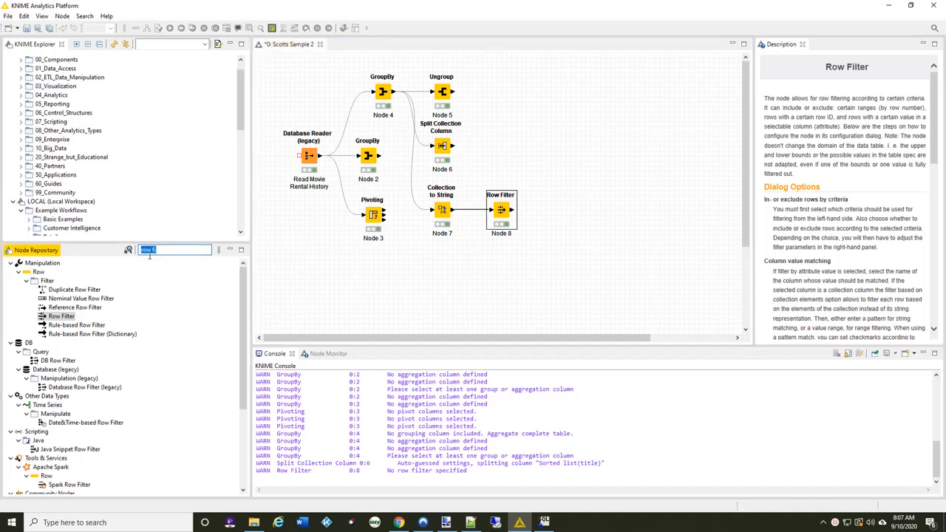
type("sort")
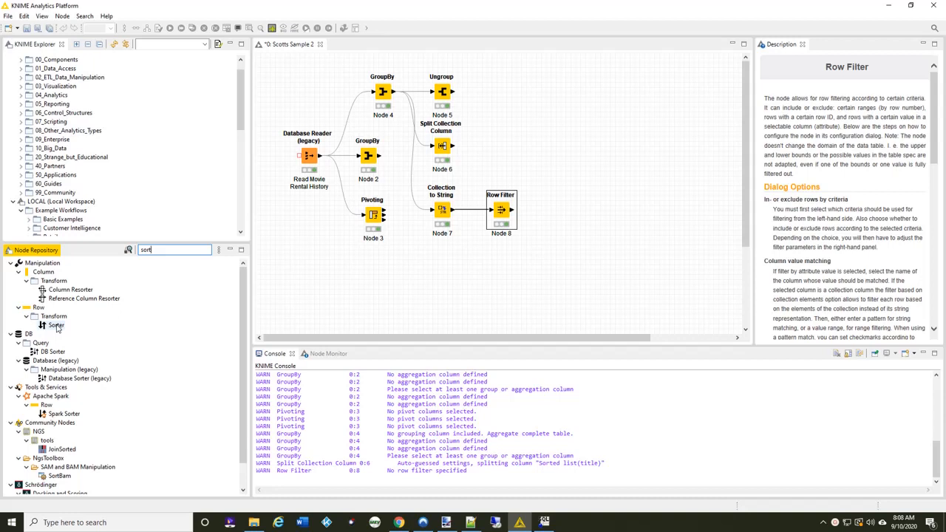
left_click_drag(57, 327, 383, 280)
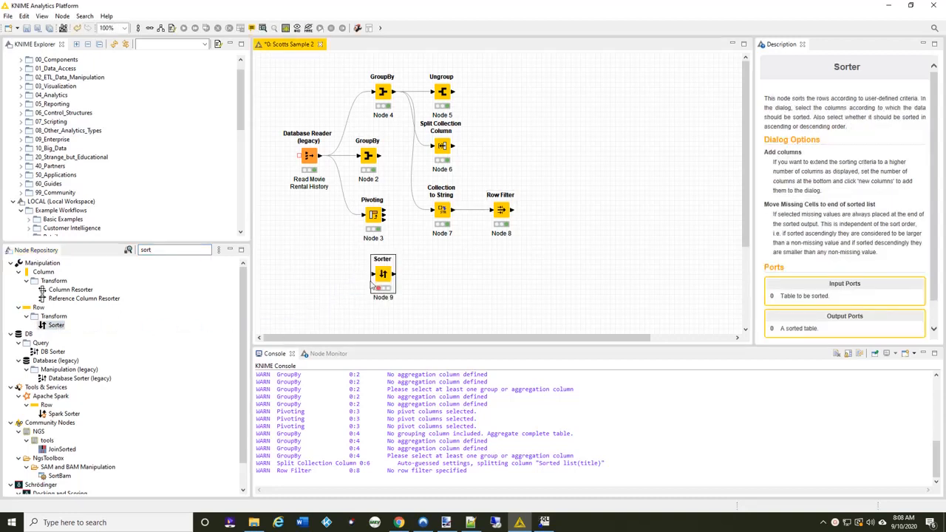
left_click(324, 163)
left_click_drag(334, 180, 375, 274)
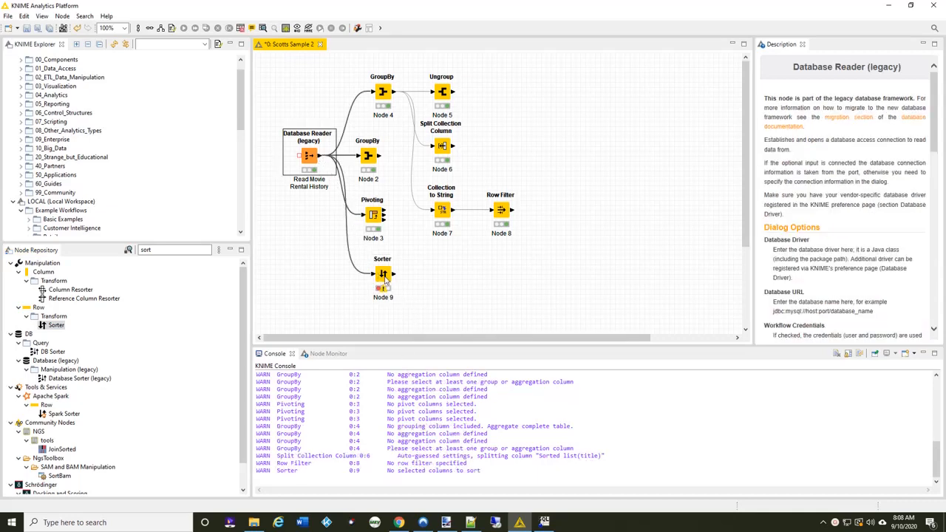
Configure the Sorter node to sort by customer_id ascending and by rental_date descending as the second rule
double_click(384, 277)
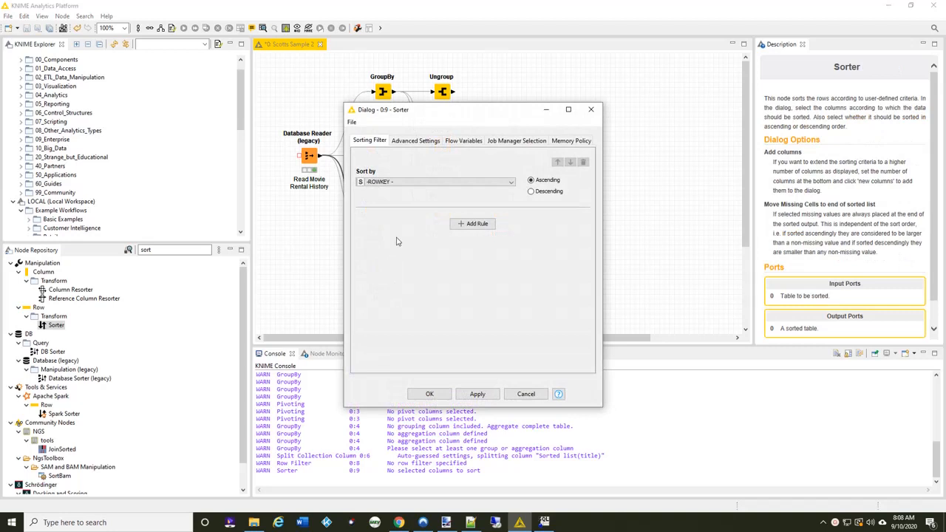
left_click(511, 182)
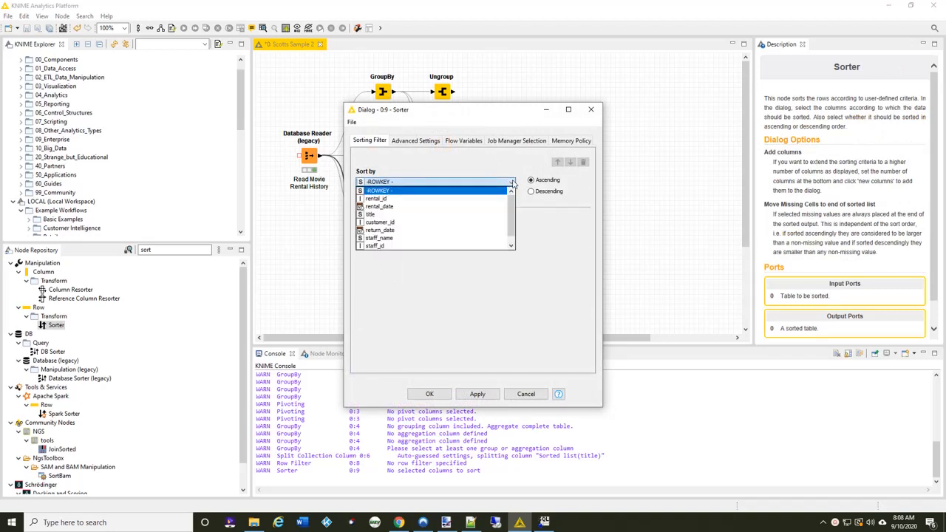
left_click(397, 223)
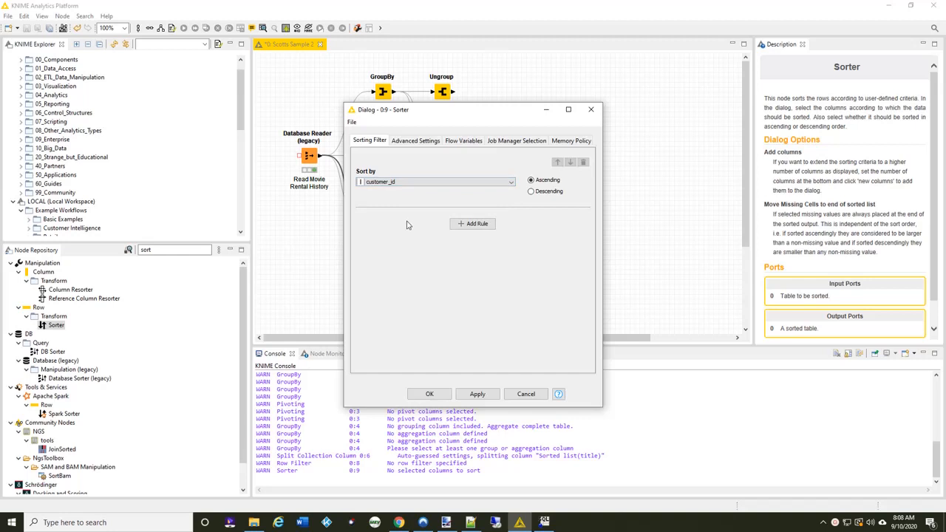
left_click(473, 224)
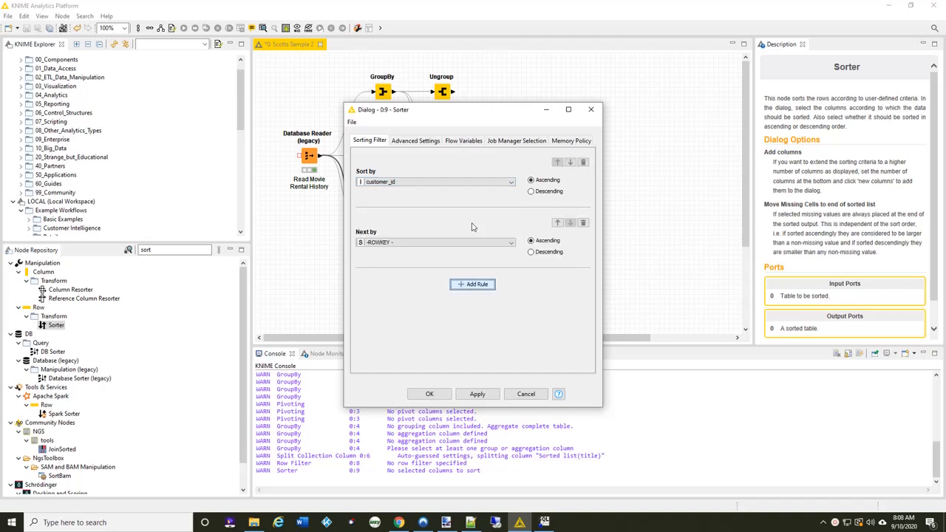
left_click(510, 243)
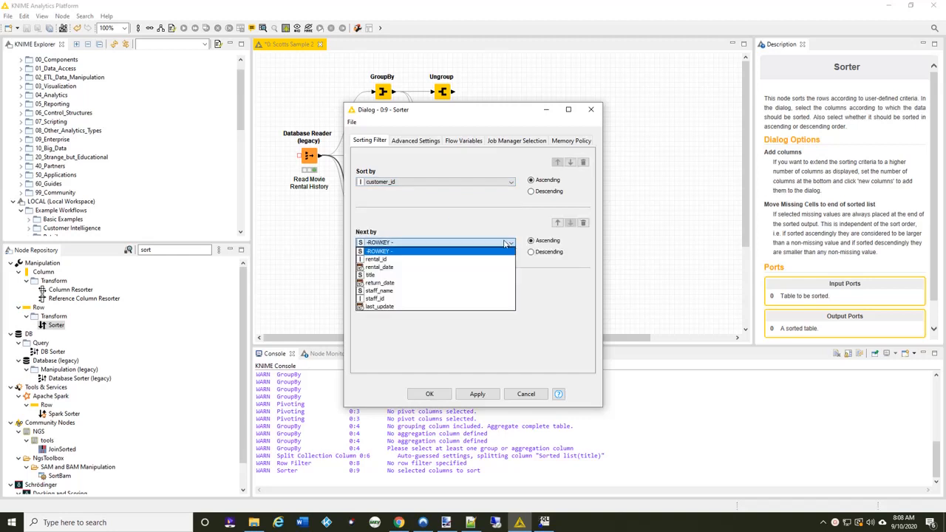
left_click(442, 267)
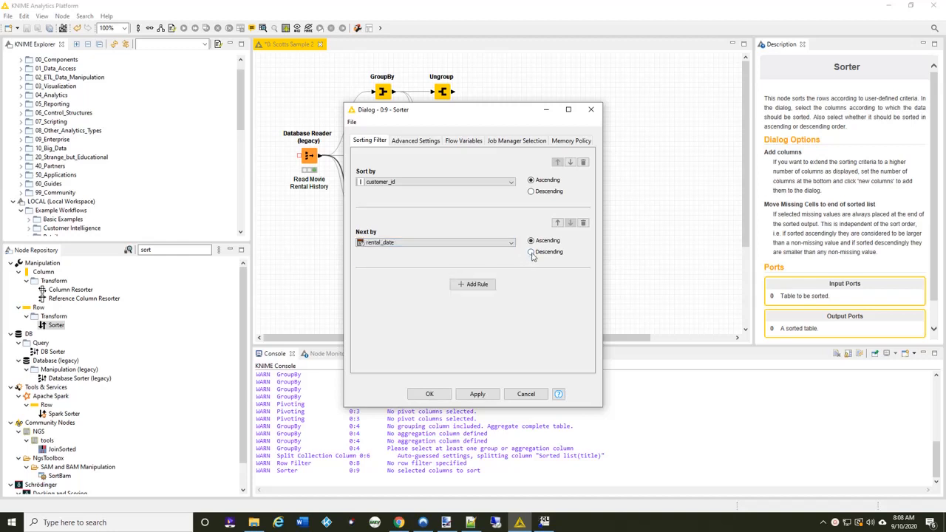
left_click(530, 252)
Add a third sorting rule for staff_id ascending, accept the Sorter settings and execute the node
left_click(477, 283)
left_click(511, 303)
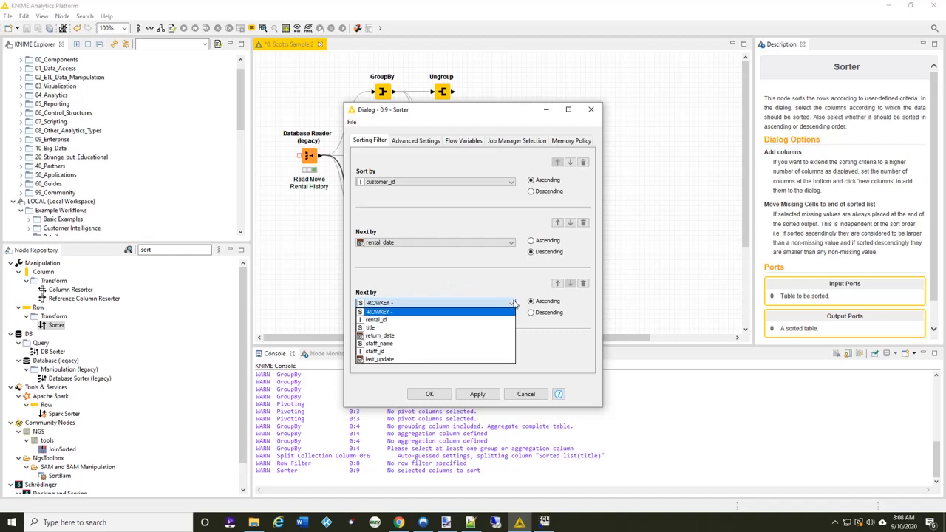
left_click(399, 352)
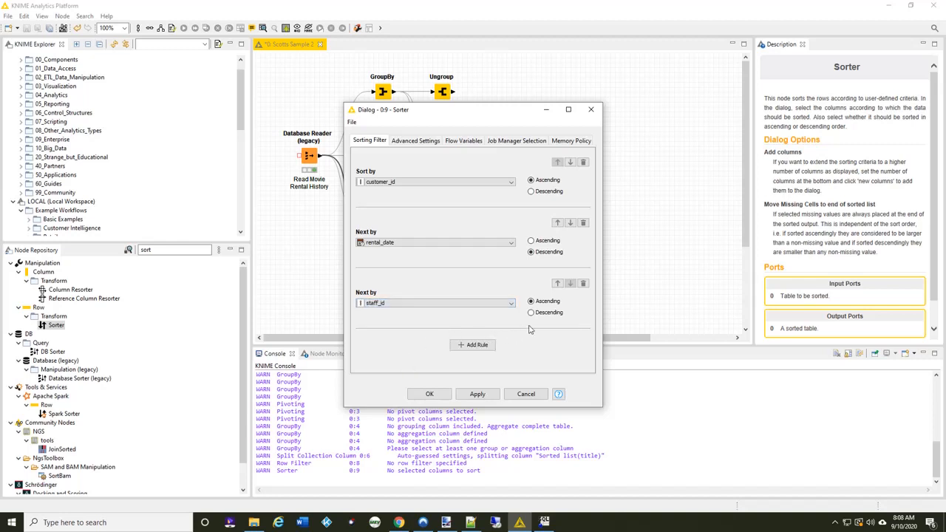
left_click(429, 394)
right_click(384, 275)
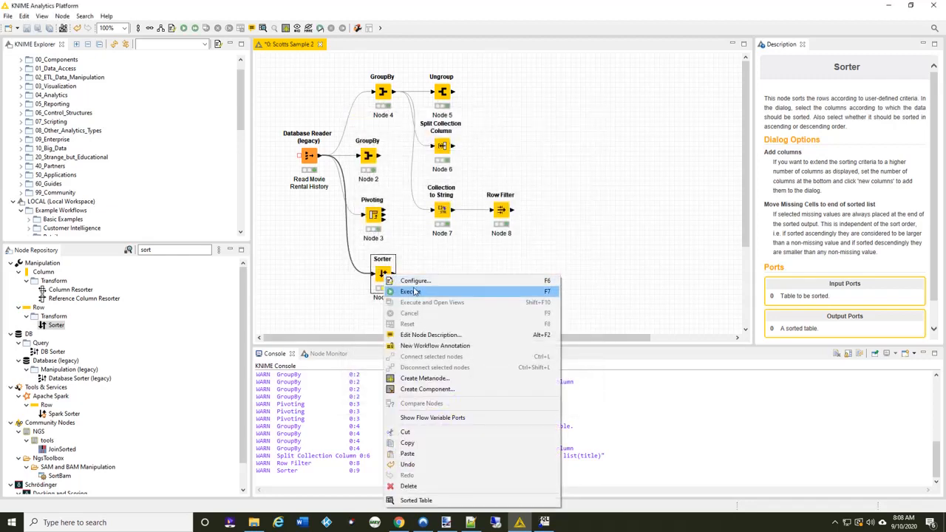
left_click(435, 291)
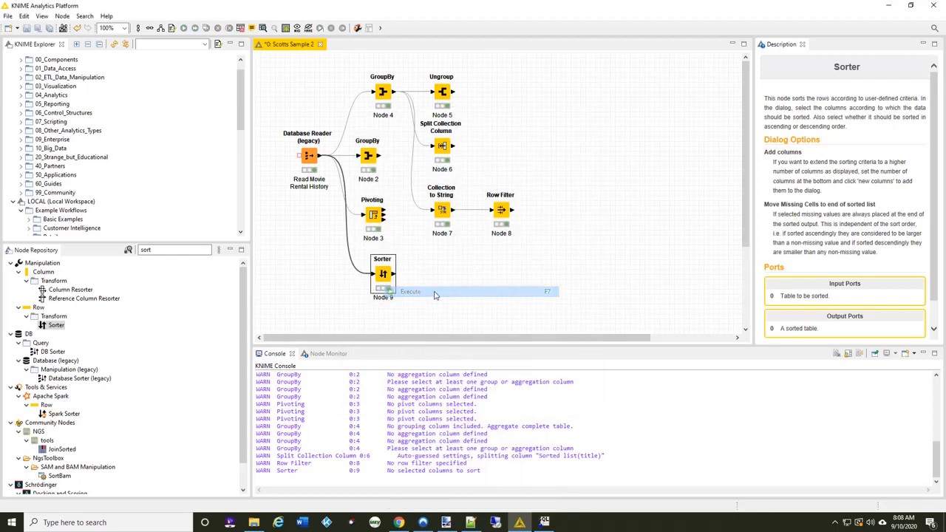
Examine the Sorter node's sorted table, comparing rental dates, return dates and staff across neighbouring rows of customer 1
right_click(386, 273)
left_click(418, 499)
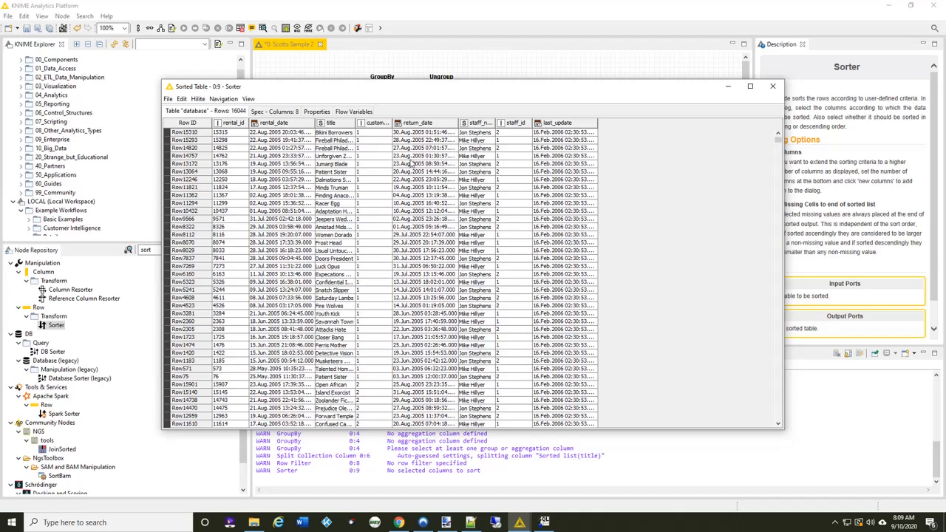
left_click(377, 158)
left_click(408, 157)
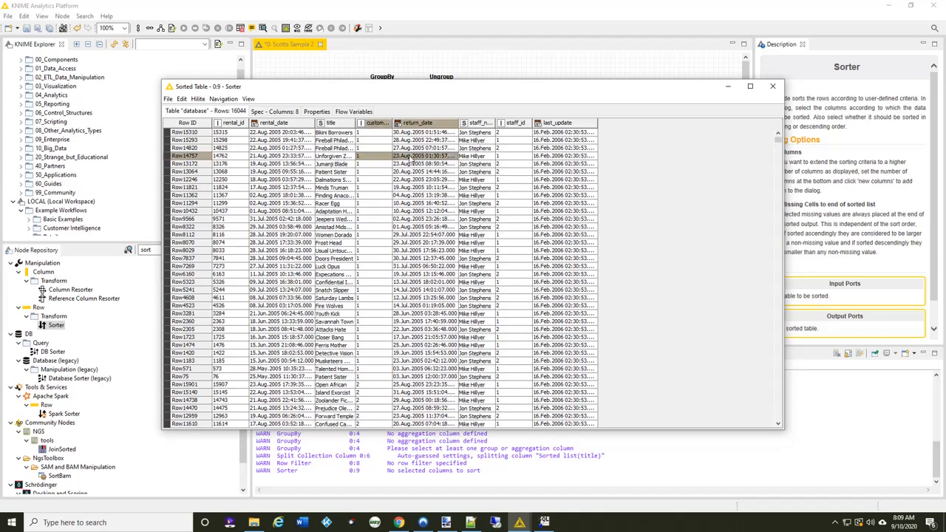
left_click_drag(443, 161, 479, 168)
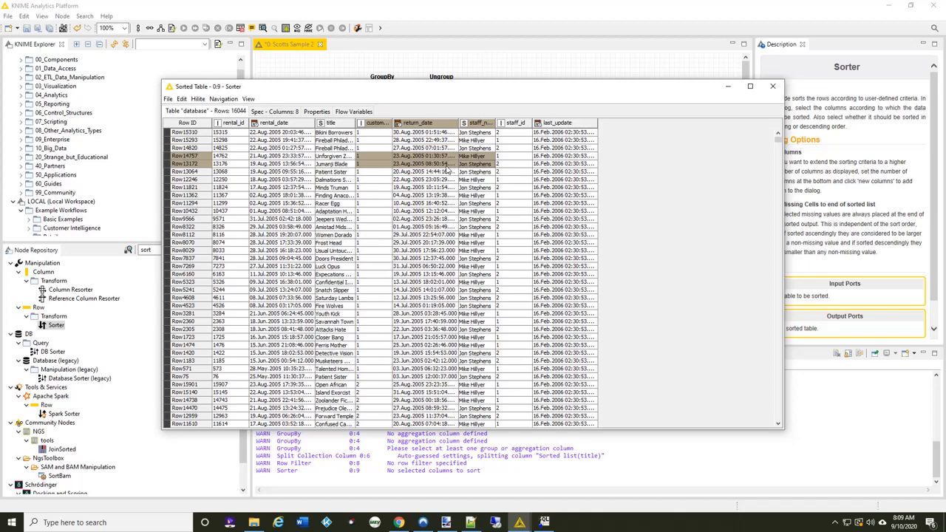
left_click(287, 158)
left_click(287, 163, "shift")
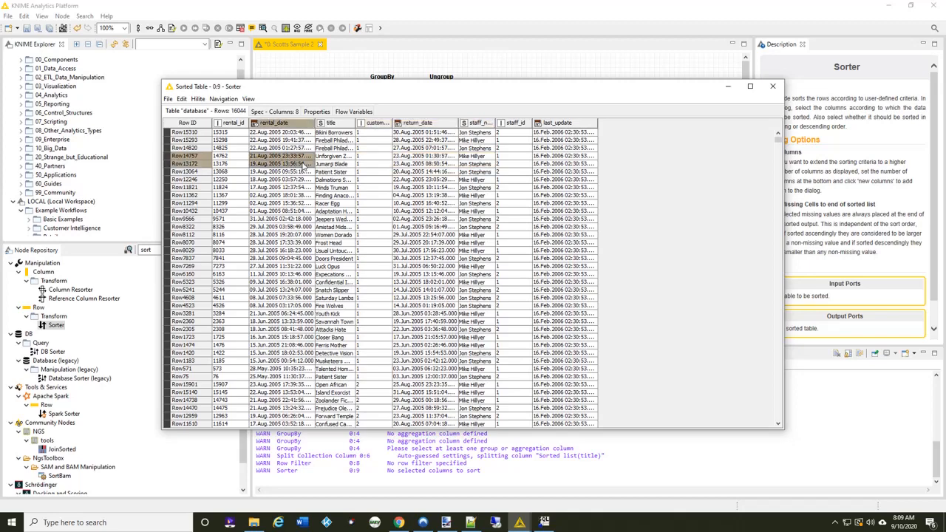
left_click(304, 164)
left_click(307, 172, "shift")
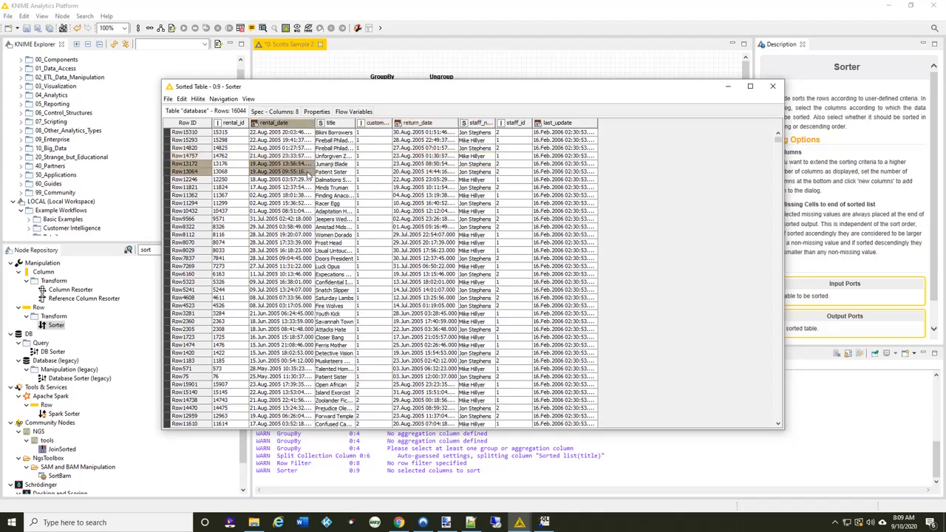
left_click_drag(307, 172, 477, 172)
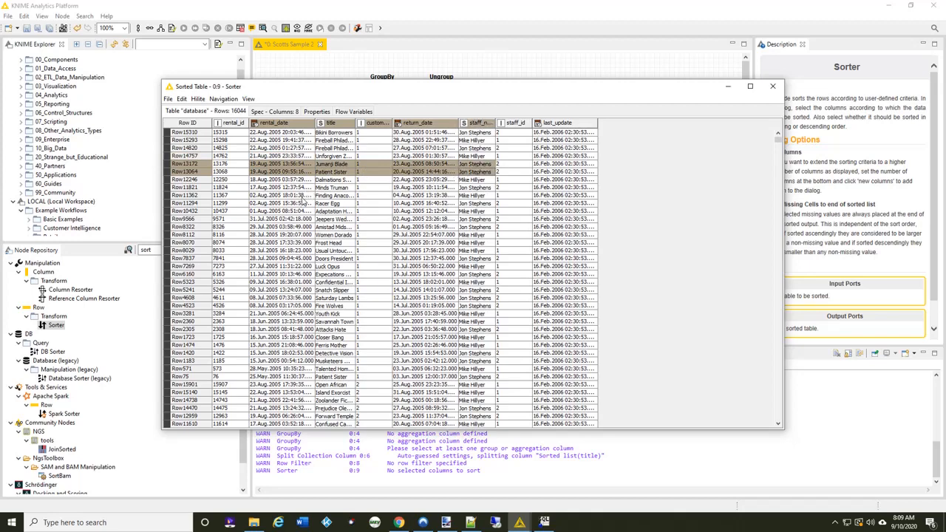
left_click_drag(303, 199, 303, 195)
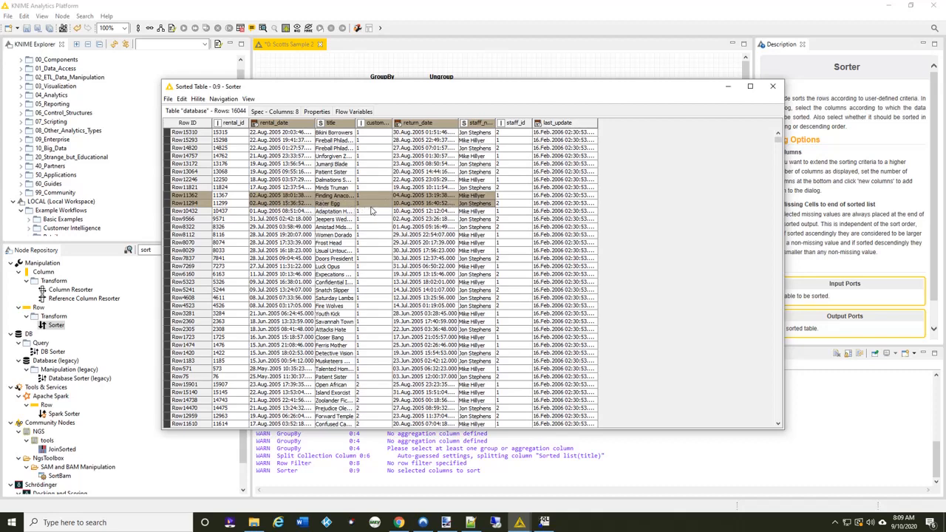
left_click(771, 86)
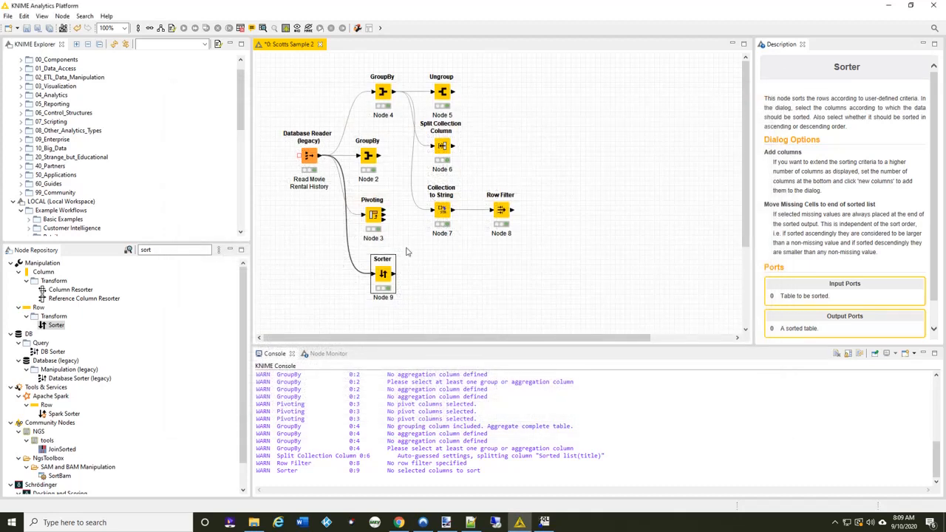
View the group table of the GroupBy node labelled Node 2, sorted descending by First*(rental_date)
left_click(371, 160)
right_click(371, 160)
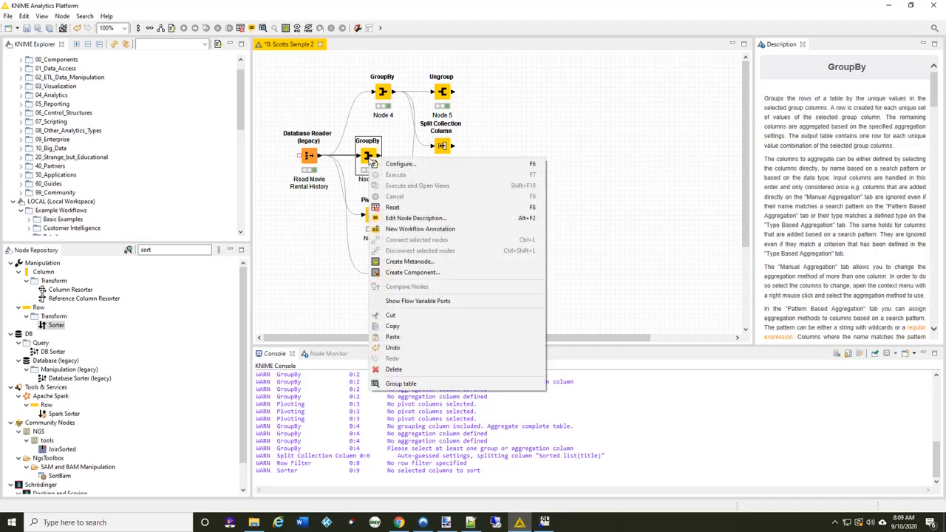
left_click(412, 384)
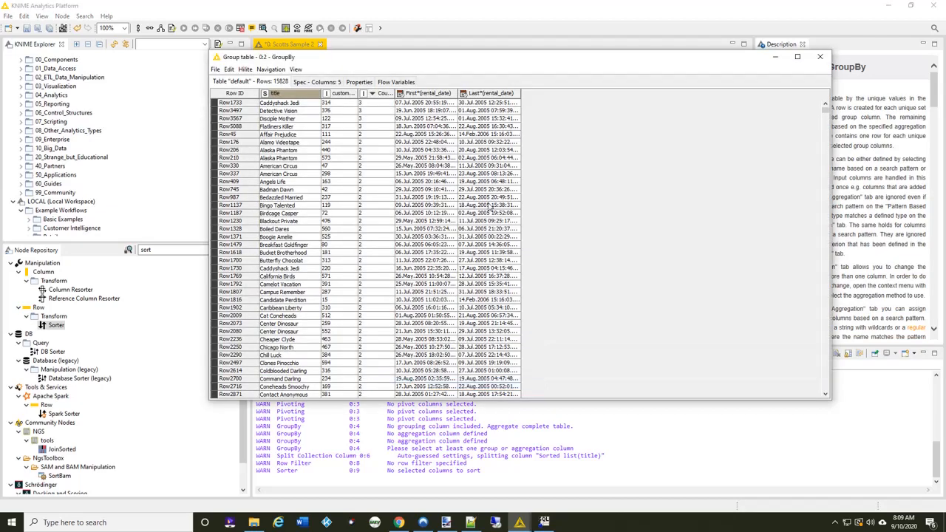
left_click(431, 94)
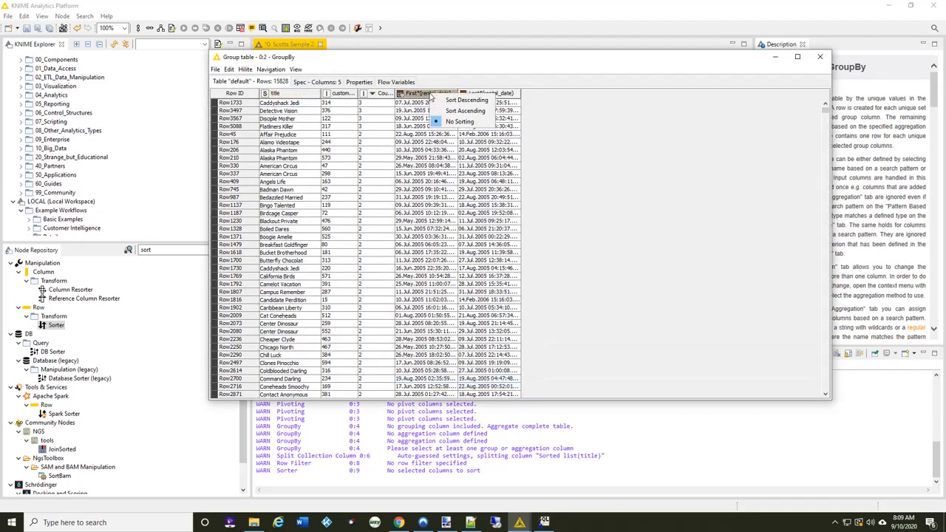
left_click(467, 100)
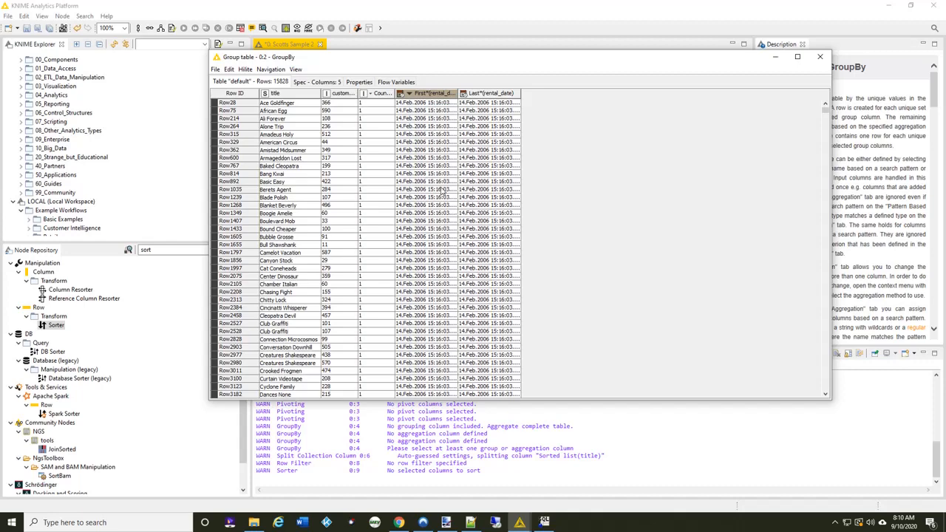
left_click(821, 57)
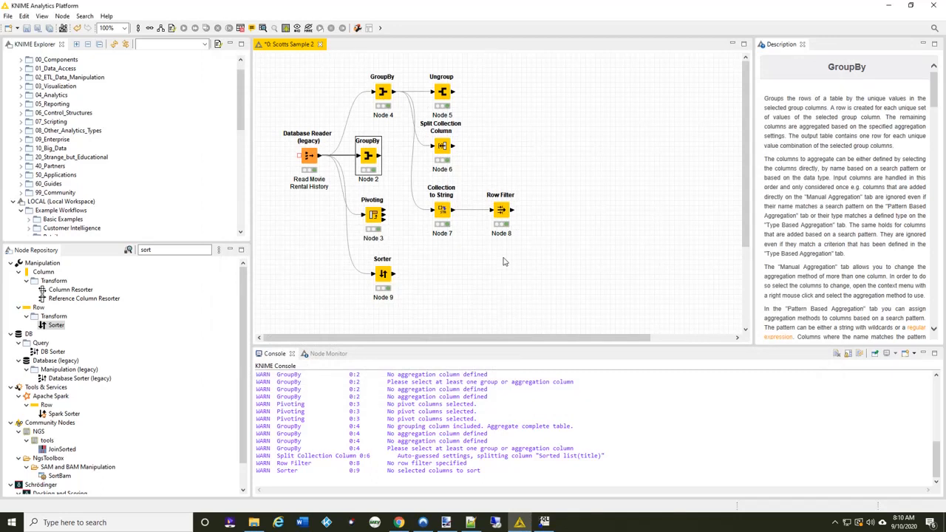